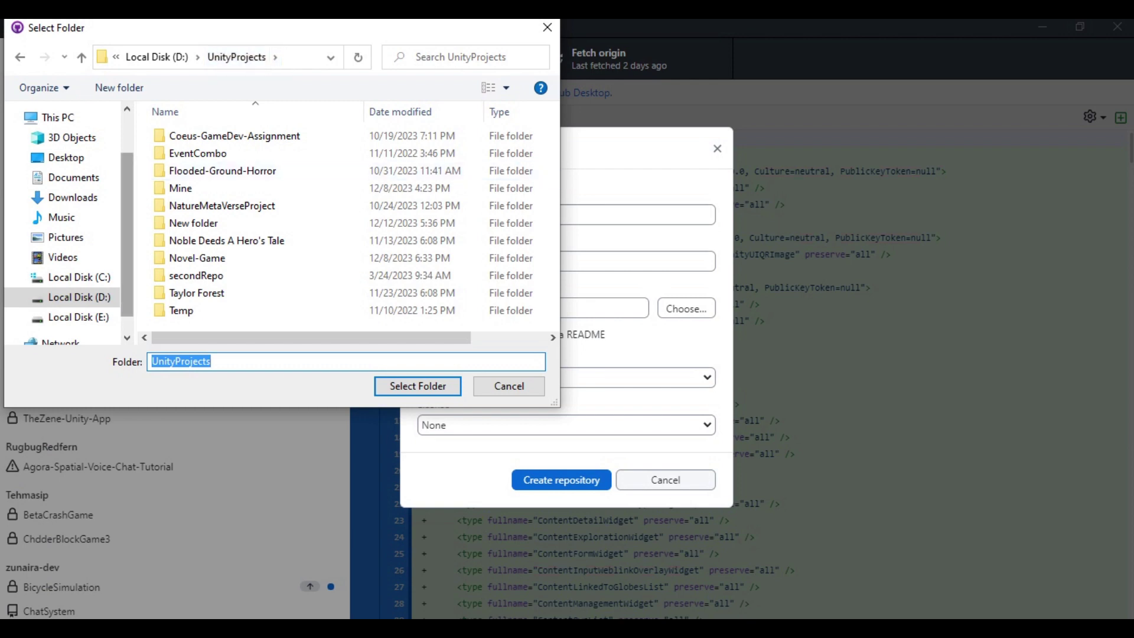
Create a folder named RacingGame inside D:\UnityProjects and choose it as the new repository's local path.
{"action": "type", "text": "Gam"}
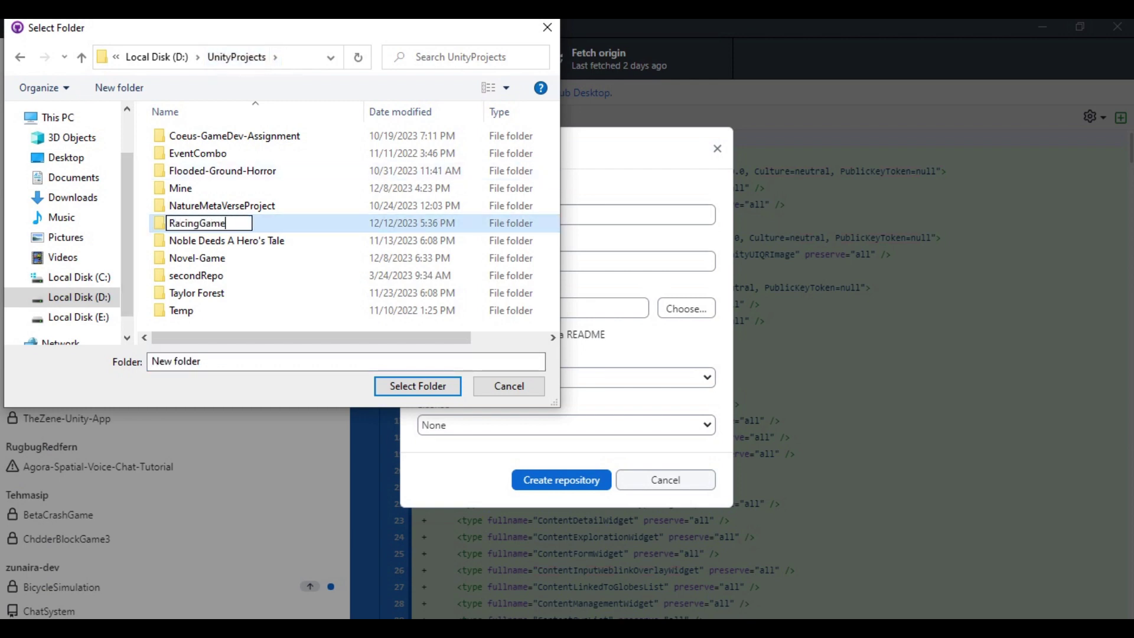
{"action": "type", "text": "e"}
{"action": "key", "text": "Return"}
{"action": "key", "text": "Return"}
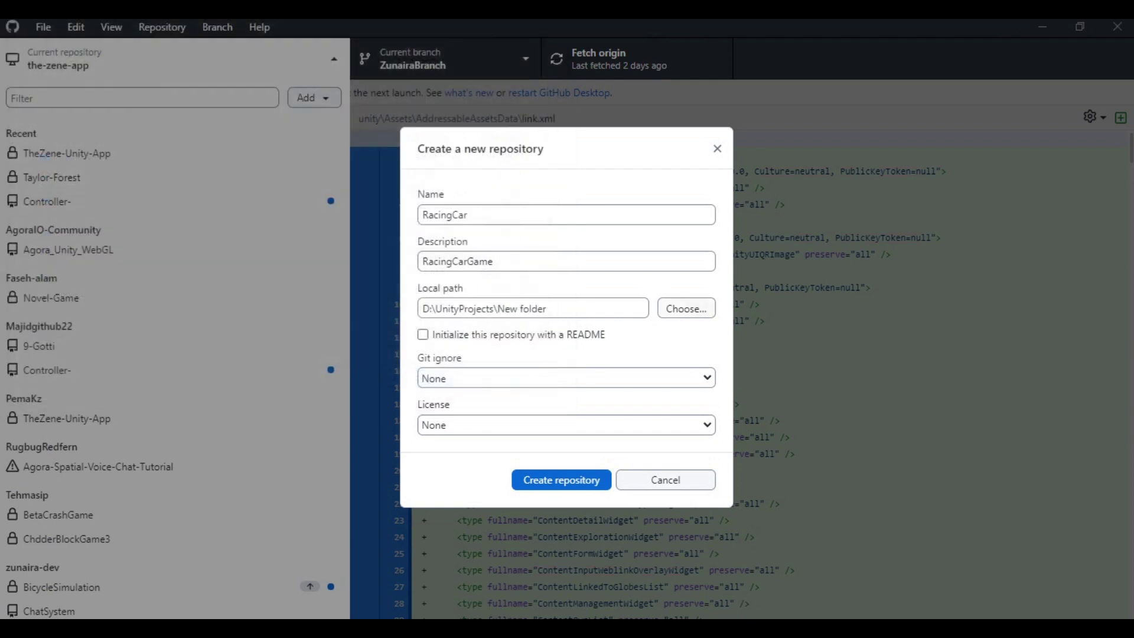
Set the repository's Git ignore template to Unity and enable initializing it with a README.
{"action": "key", "text": "alt+Down"}
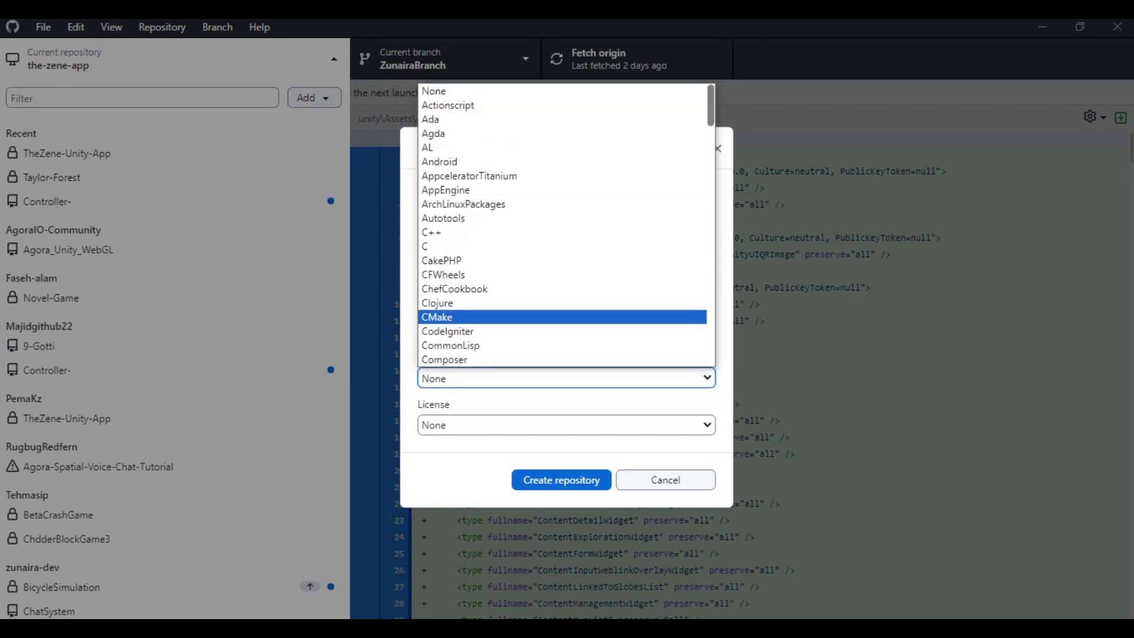
{"action": "scroll", "coordinate": [566, 225], "scroll_direction": "down", "scroll_amount": 20}
{"action": "type", "text": "unity"}
{"action": "key", "text": "Return"}
{"action": "key", "text": "shift+Tab"}
{"action": "key", "text": "space"}
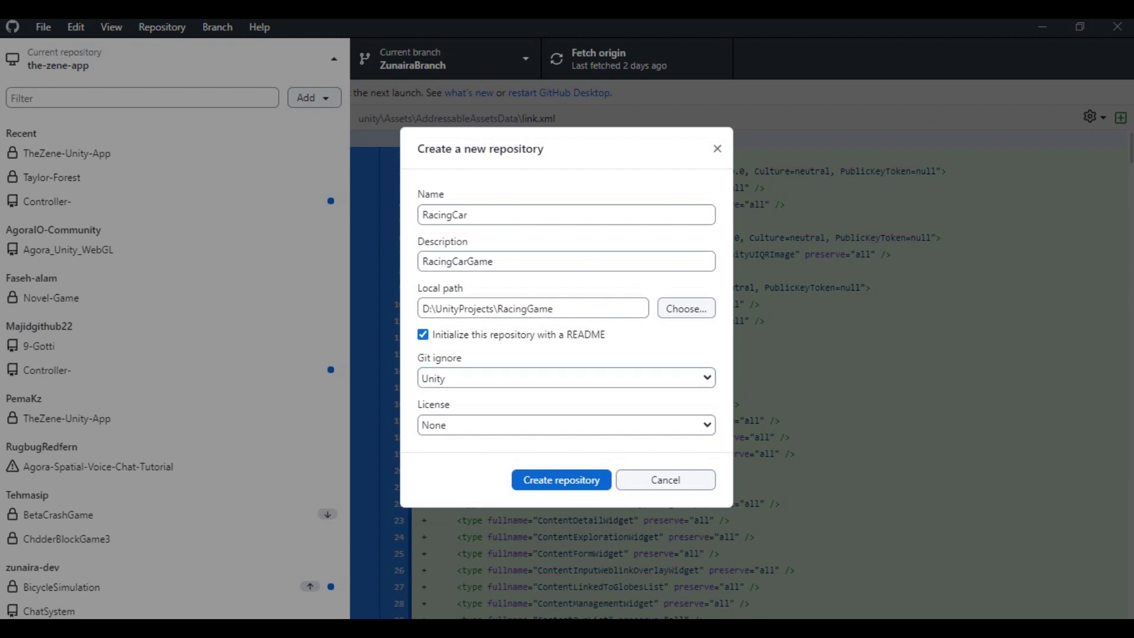
{"action": "key", "text": "Tab"}
{"action": "key", "text": "space"}
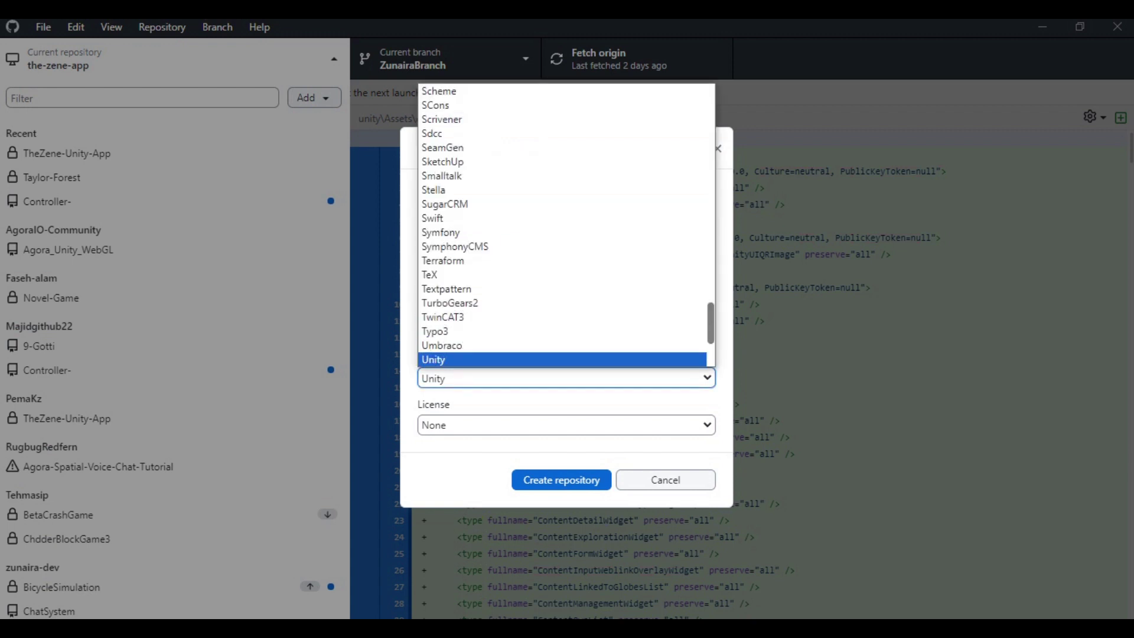
{"action": "key", "text": "Return"}
Look through the license options, keep None, and create the RacingCar repository.
{"action": "key", "text": "Tab"}
{"action": "key", "text": "space"}
{"action": "key", "text": "Down"}
{"action": "key", "text": "Down"}
{"action": "key", "text": "Down"}
{"action": "key", "text": "Down"}
{"action": "key", "text": "Down"}
{"action": "key", "text": "Down"}
{"action": "key", "text": "Down"}
{"action": "key", "text": "Down"}
{"action": "key", "text": "Down"}
{"action": "key", "text": "Down"}
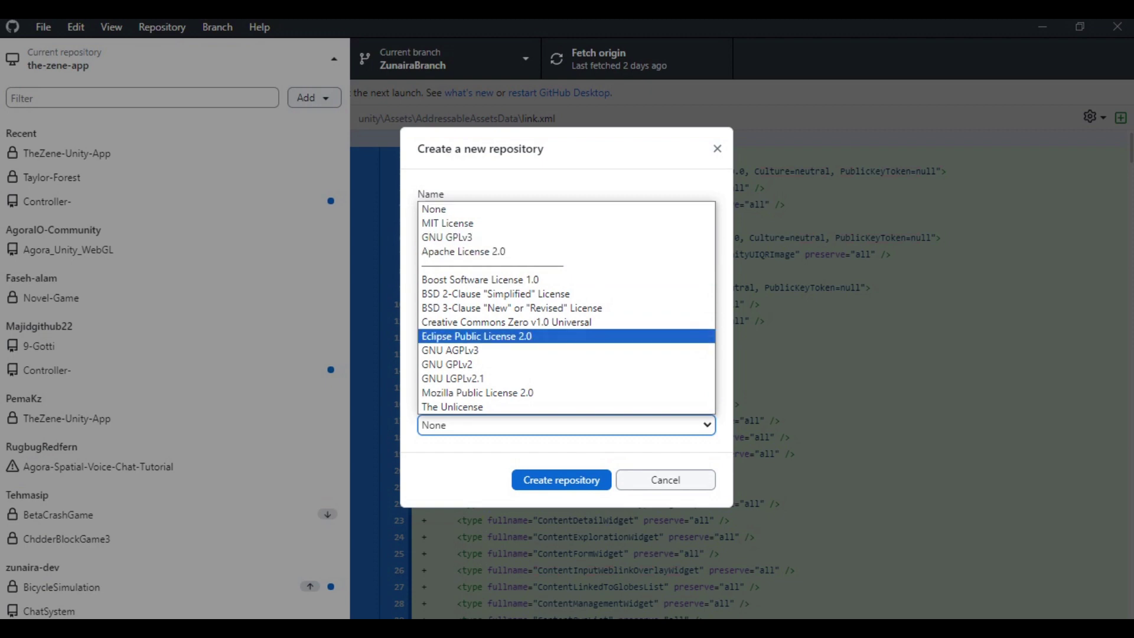
{"action": "key", "text": "Escape"}
{"action": "key", "text": "Return"}
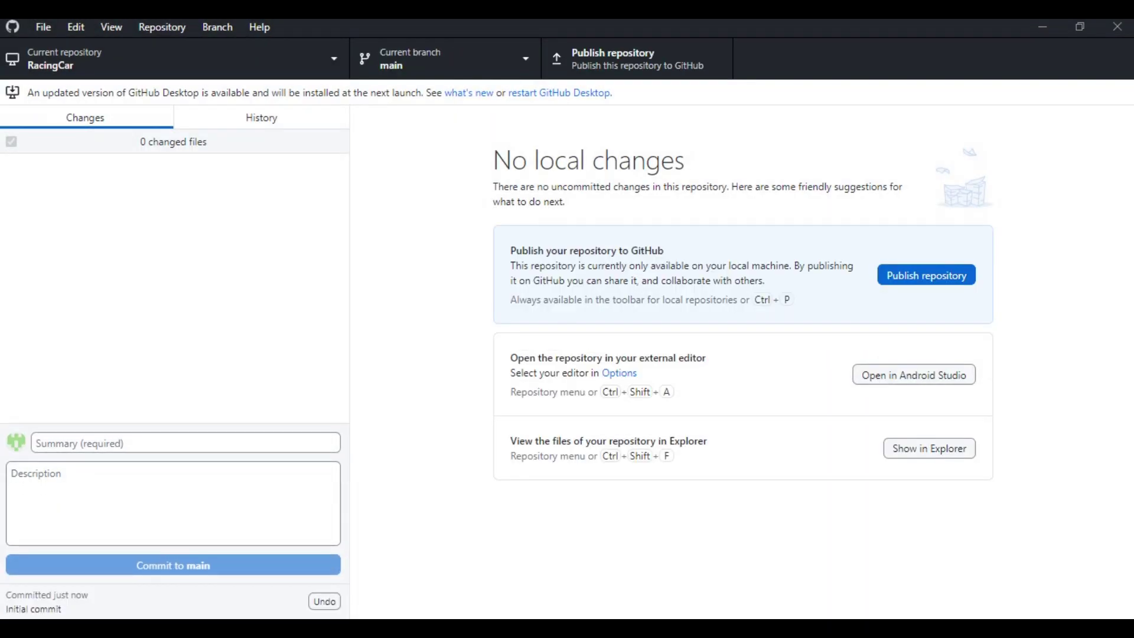
Check the repository's commit history and publish the RacingCar repository to GitHub.
{"action": "left_click", "coordinate": [261, 118]}
{"action": "left_click", "coordinate": [85, 117]}
{"action": "key", "text": "ctrl+p"}
{"action": "key", "text": "Return"}
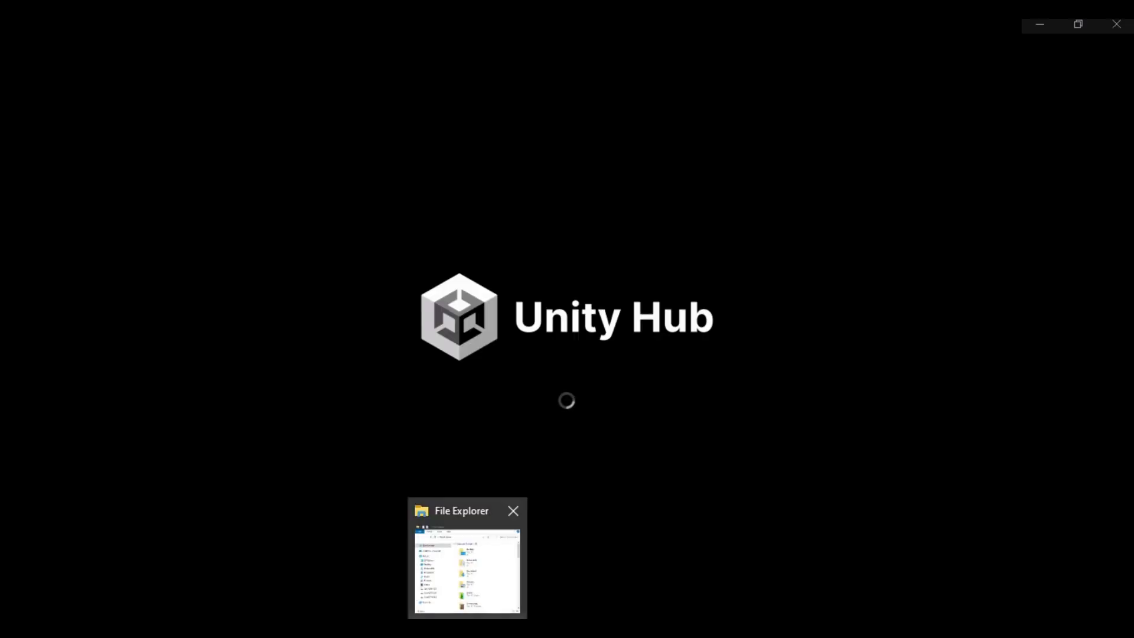
Close the File Explorer window and dismiss the Hub update notice in Unity Hub.
{"action": "left_click", "coordinate": [466, 569]}
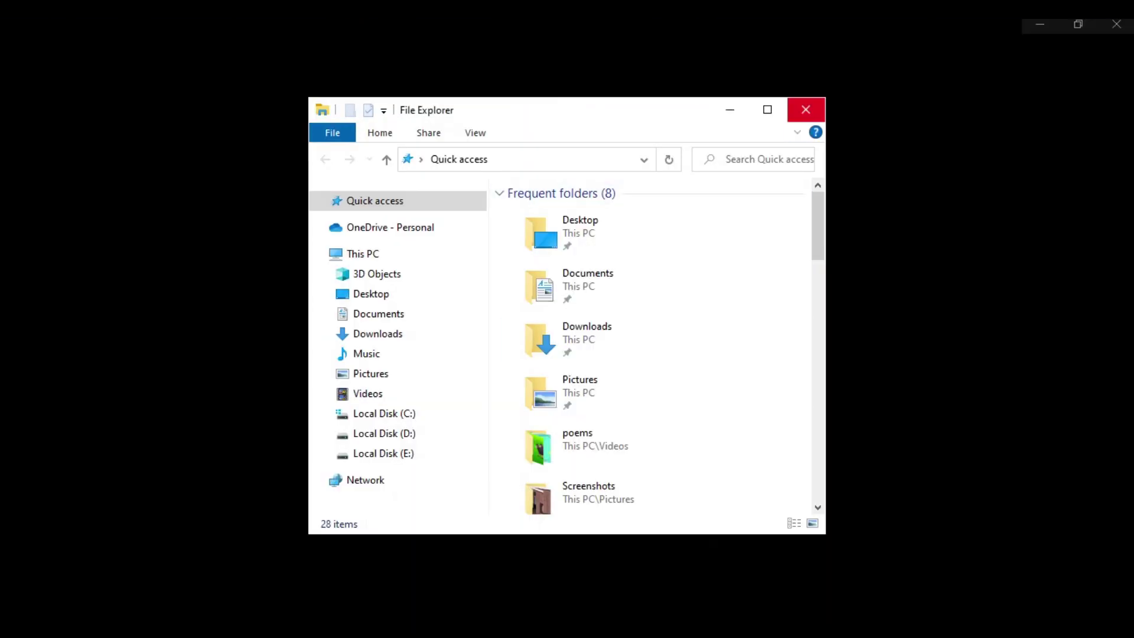
{"action": "left_click", "coordinate": [807, 106]}
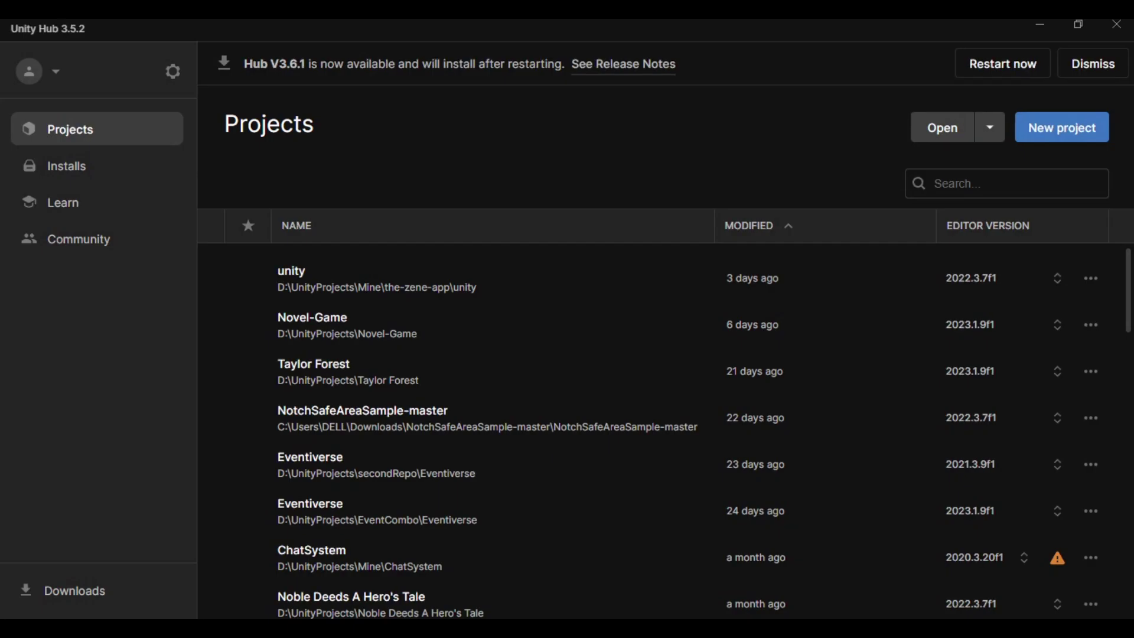
{"action": "left_click", "coordinate": [1093, 64]}
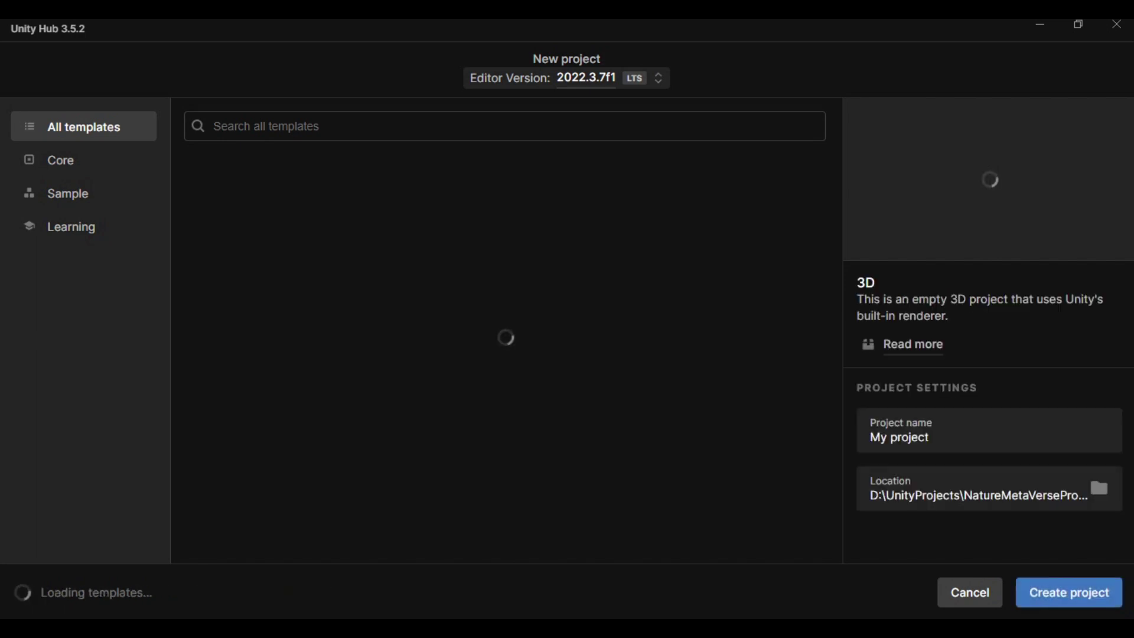
Name the new 3D Core project RacingCar.
{"action": "key", "text": "ctrl+a"}
{"action": "key", "text": "Home"}
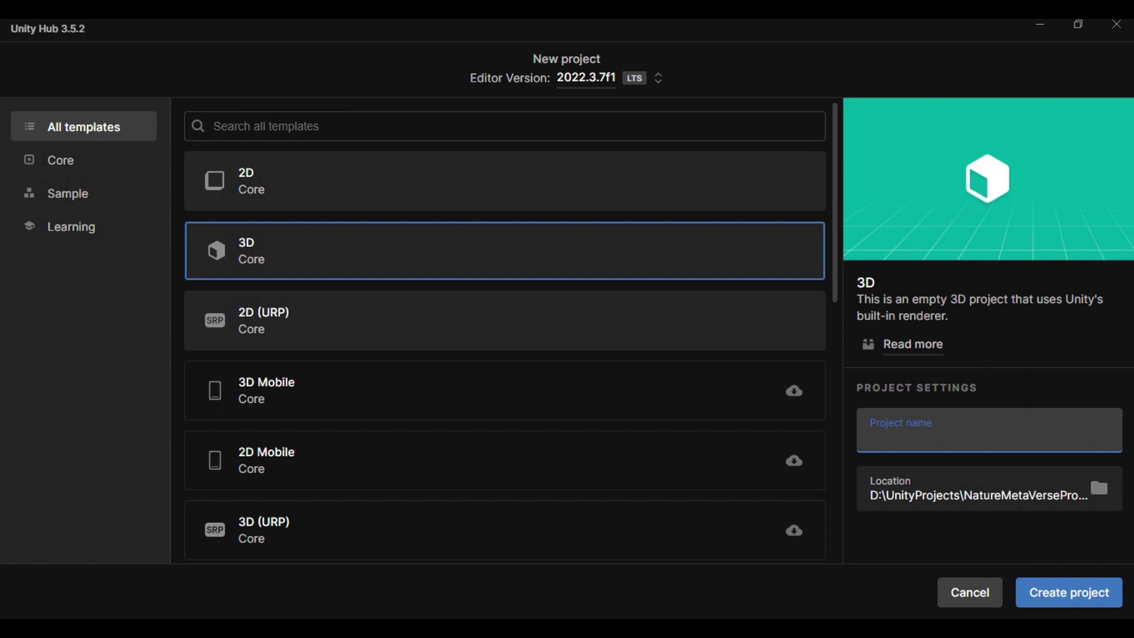
{"action": "type", "text": "RacingCar"}
{"action": "key", "text": "Tab"}
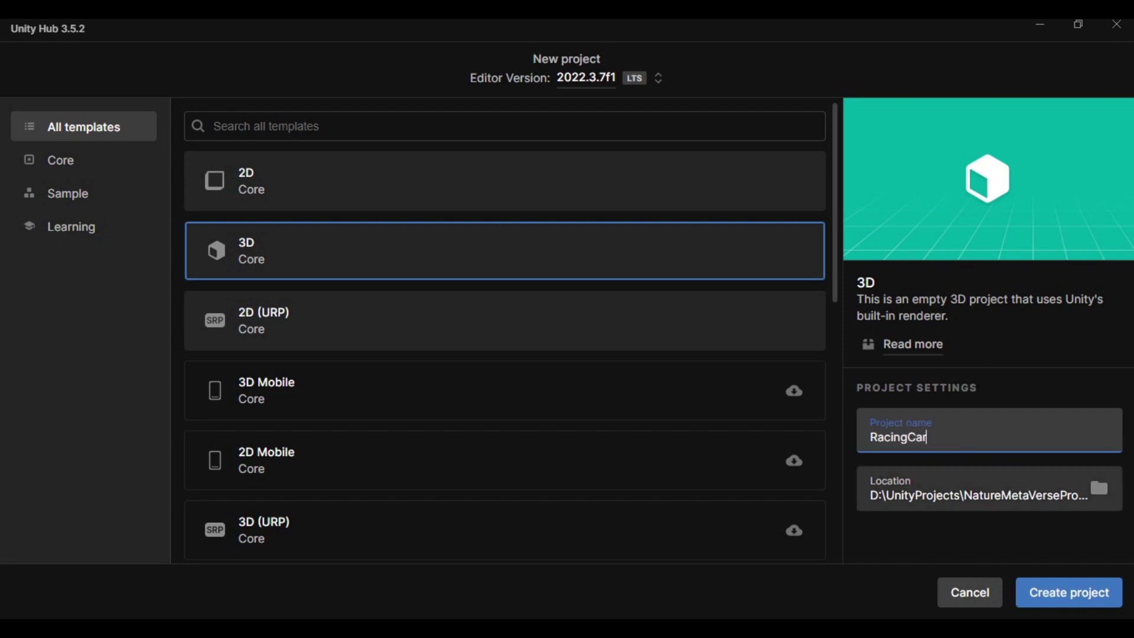
Set the project location to D:\UnityProjects\RacingGame and change the project name to RacingCarGame.
{"action": "key", "text": "Return"}
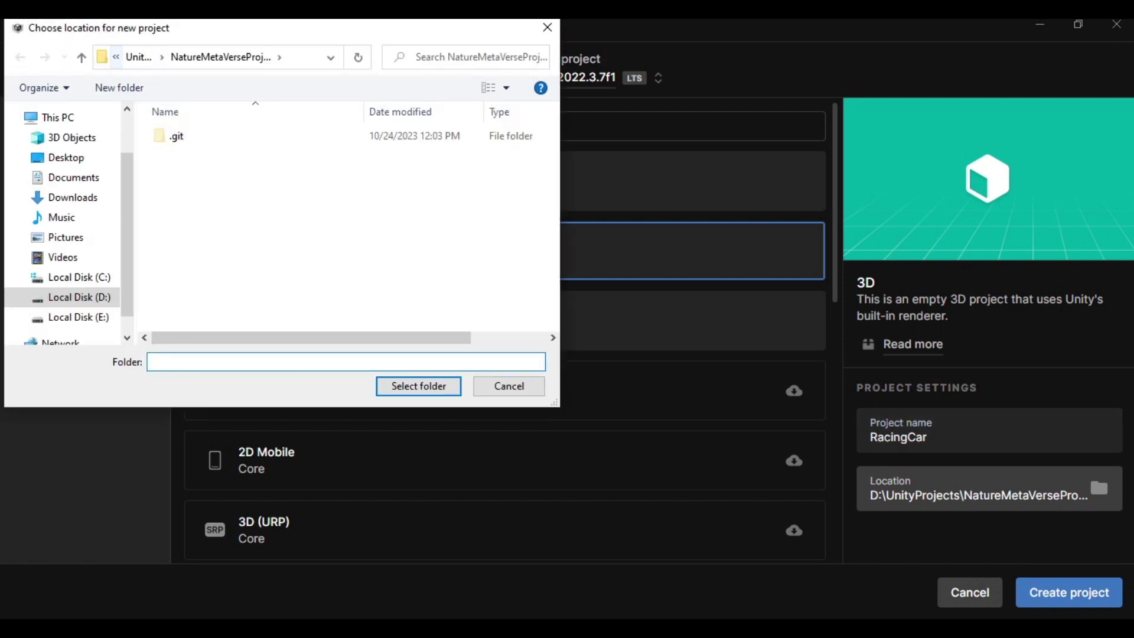
{"action": "key", "text": "alt+Up"}
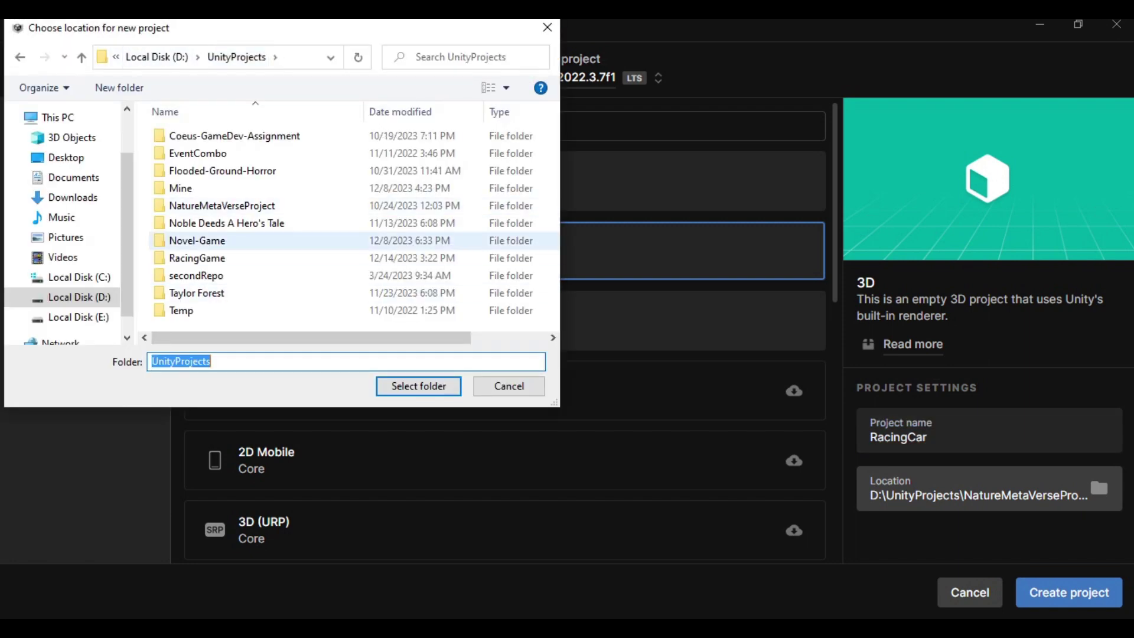
{"action": "double_click", "coordinate": [197, 258]}
{"action": "left_click", "coordinate": [419, 386]}
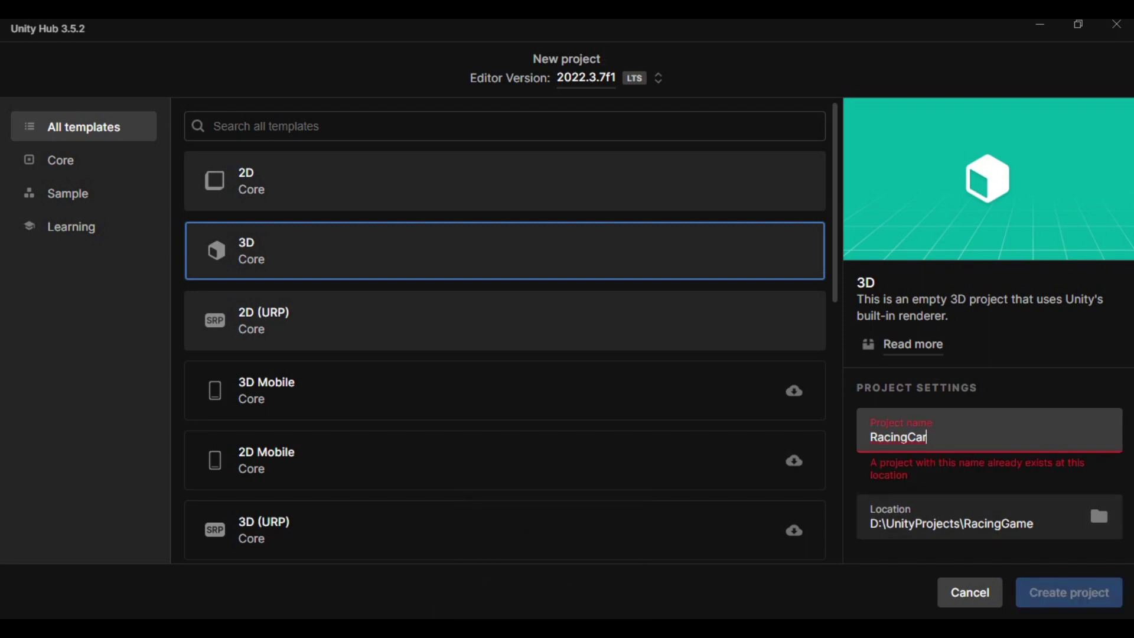
{"action": "type", "text": "G"}
{"action": "type", "text": "a mwe"}
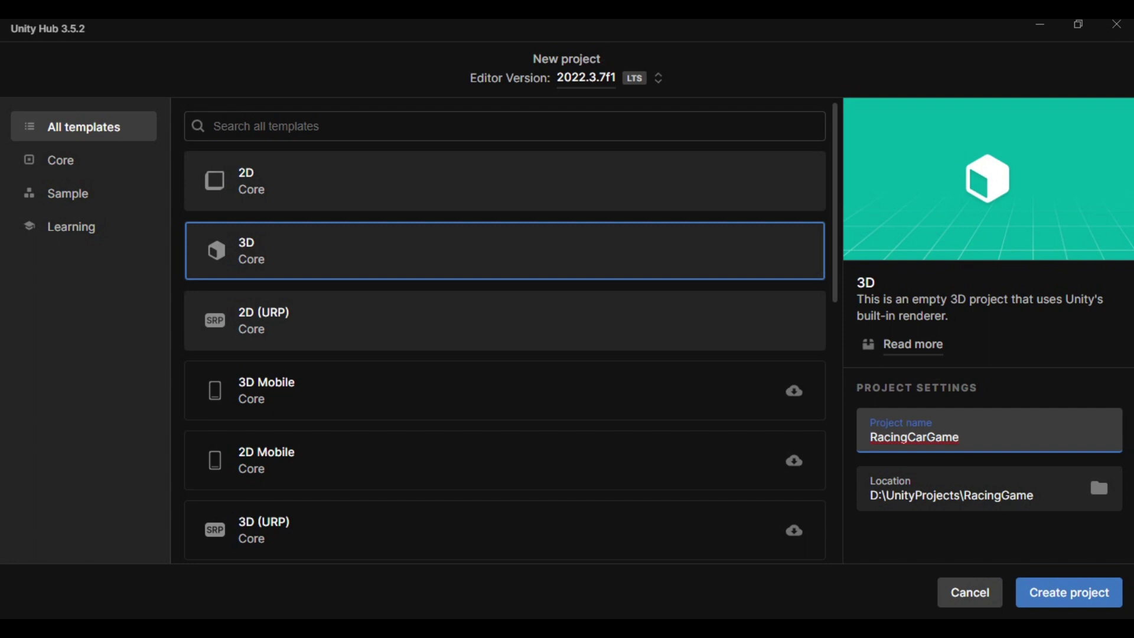
Open the folder D:\UnityProjects\RacingGame\RacingCar in File Explorer.
{"action": "left_click", "coordinate": [1099, 486]}
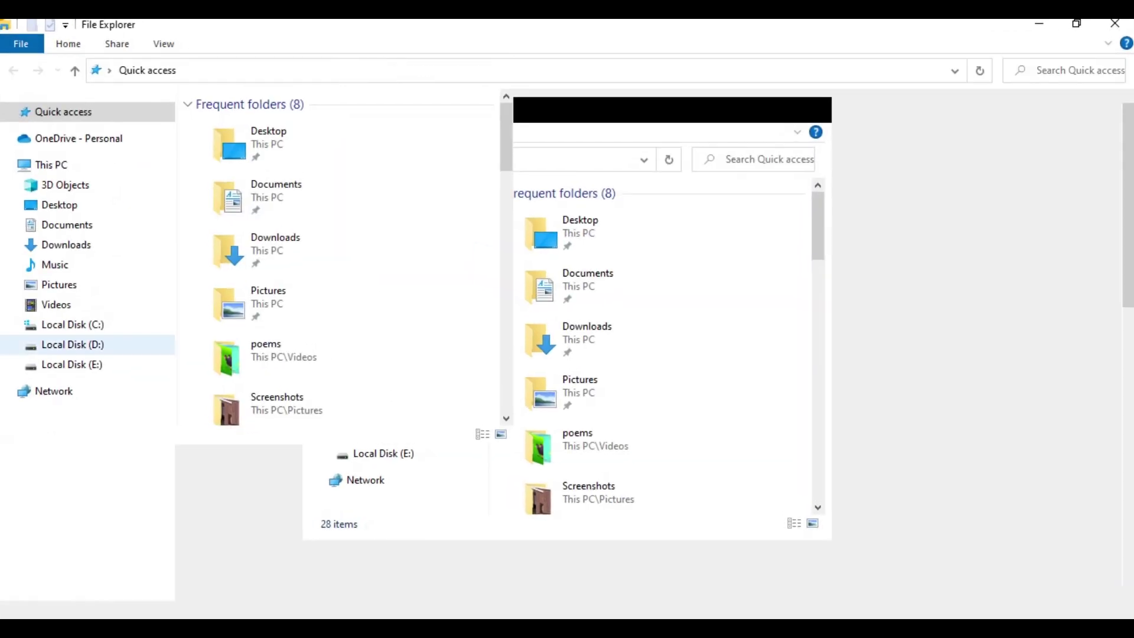
{"action": "left_click", "coordinate": [71, 364]}
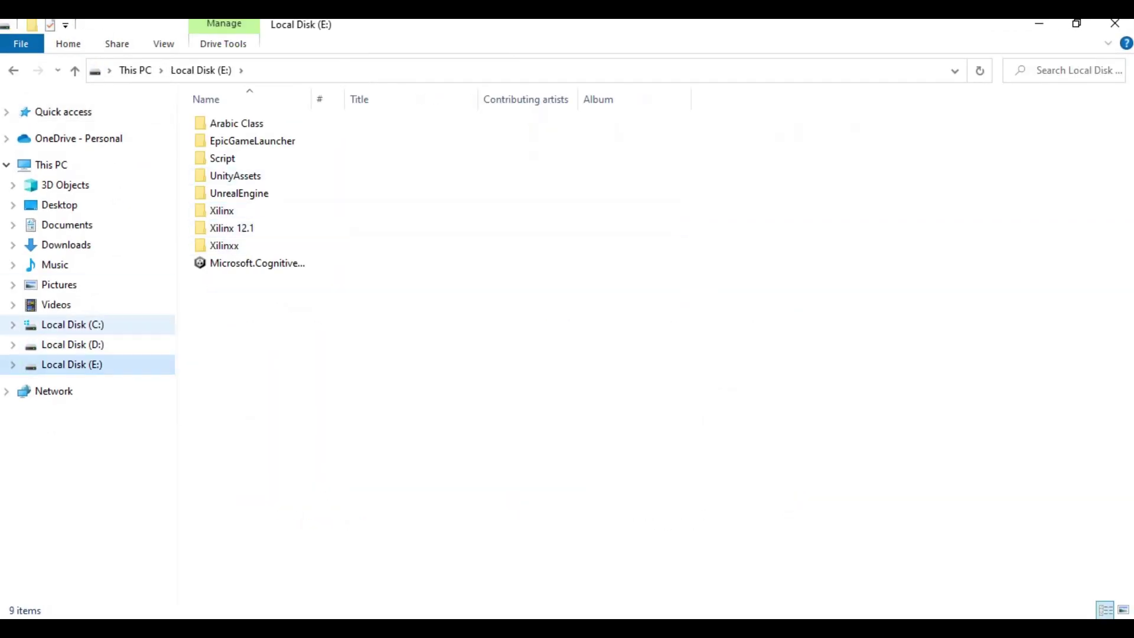
{"action": "left_click", "coordinate": [72, 344]}
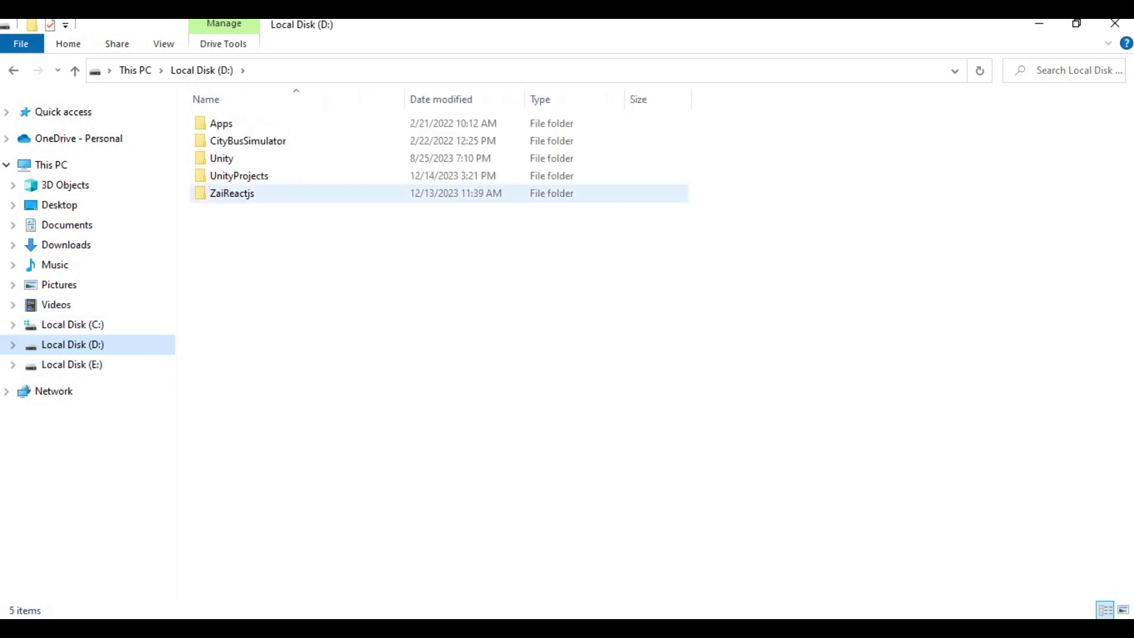
{"action": "double_click", "coordinate": [235, 175]}
{"action": "double_click", "coordinate": [238, 245]}
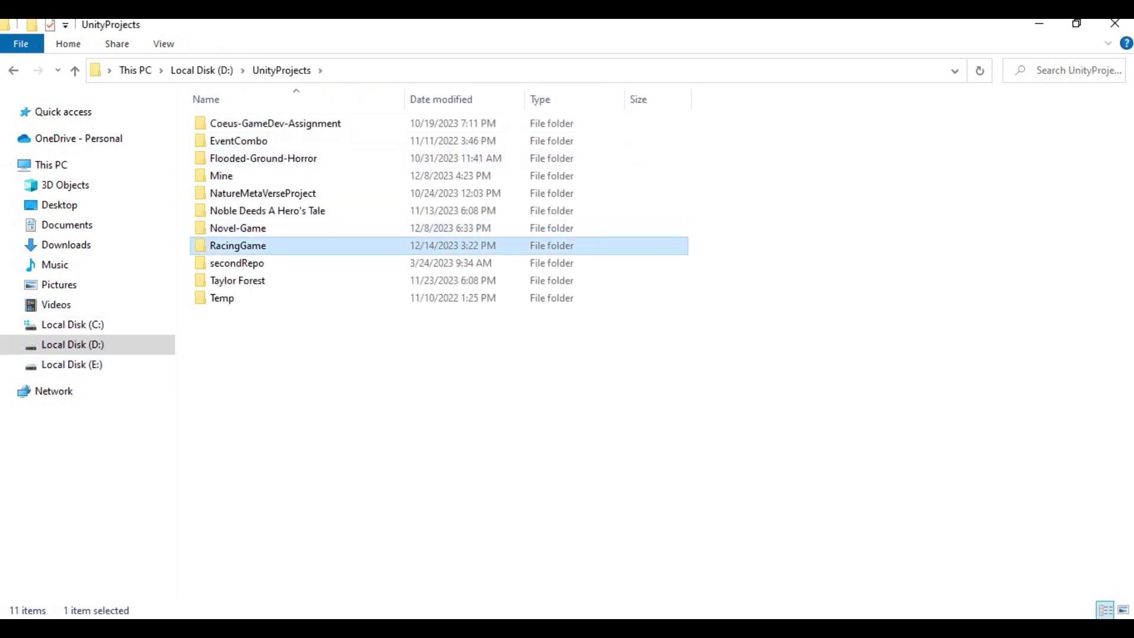
{"action": "double_click", "coordinate": [231, 123]}
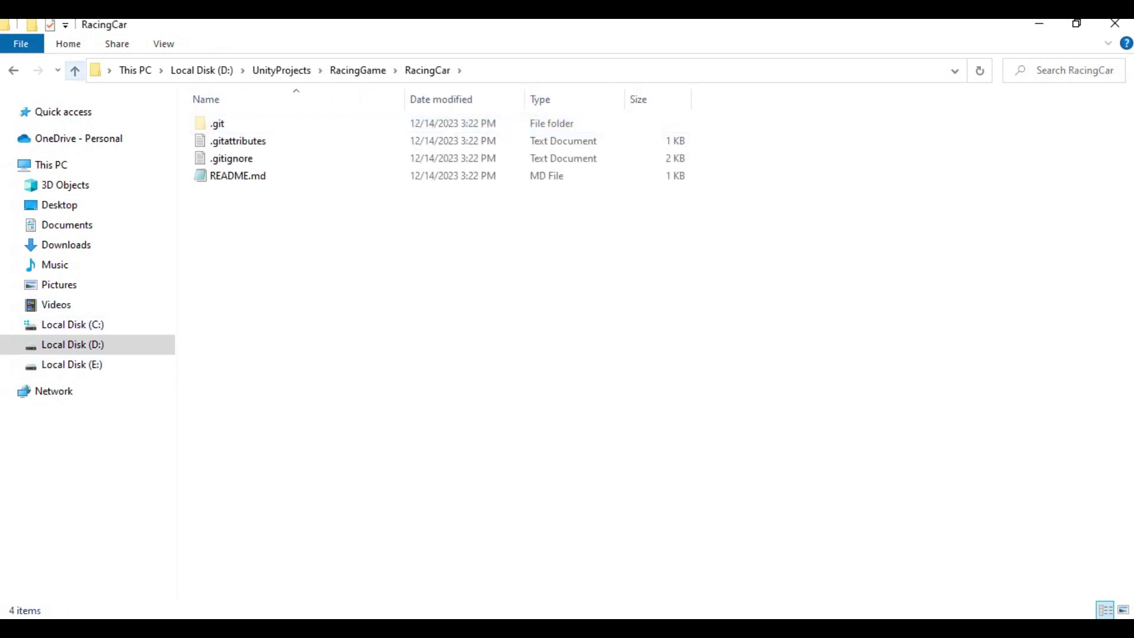
Move all repository files from the RacingCar folder up into RacingGame and delete the emptied RacingCar folder.
{"action": "key", "text": "ctrl+a"}
{"action": "right_click", "coordinate": [219, 132]}
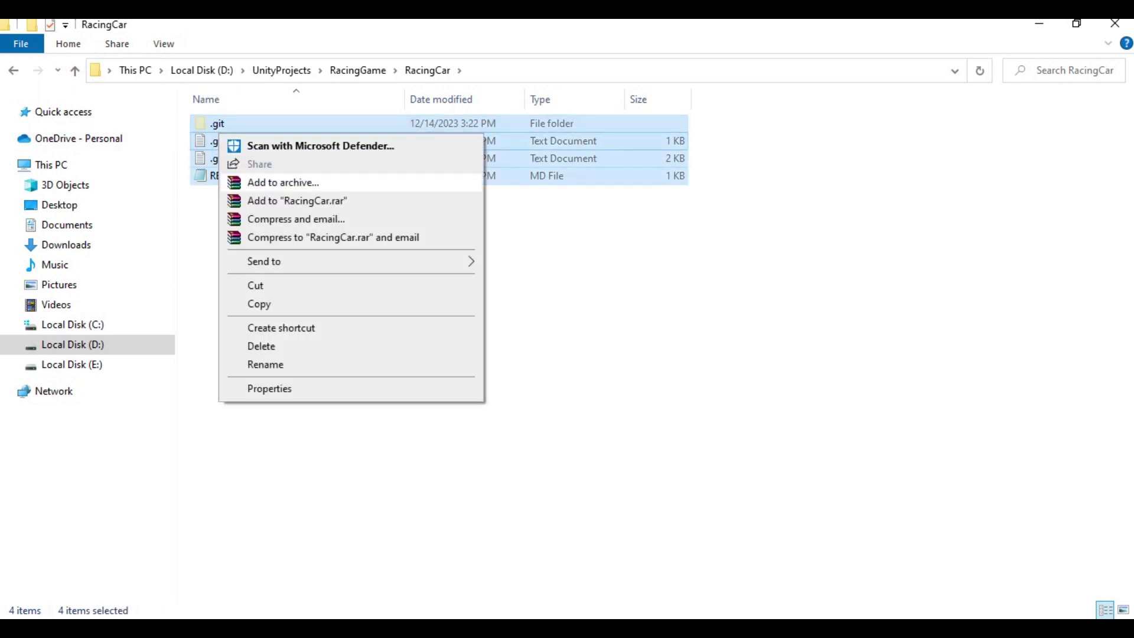
{"action": "left_click", "coordinate": [255, 285]}
{"action": "left_click", "coordinate": [359, 71]}
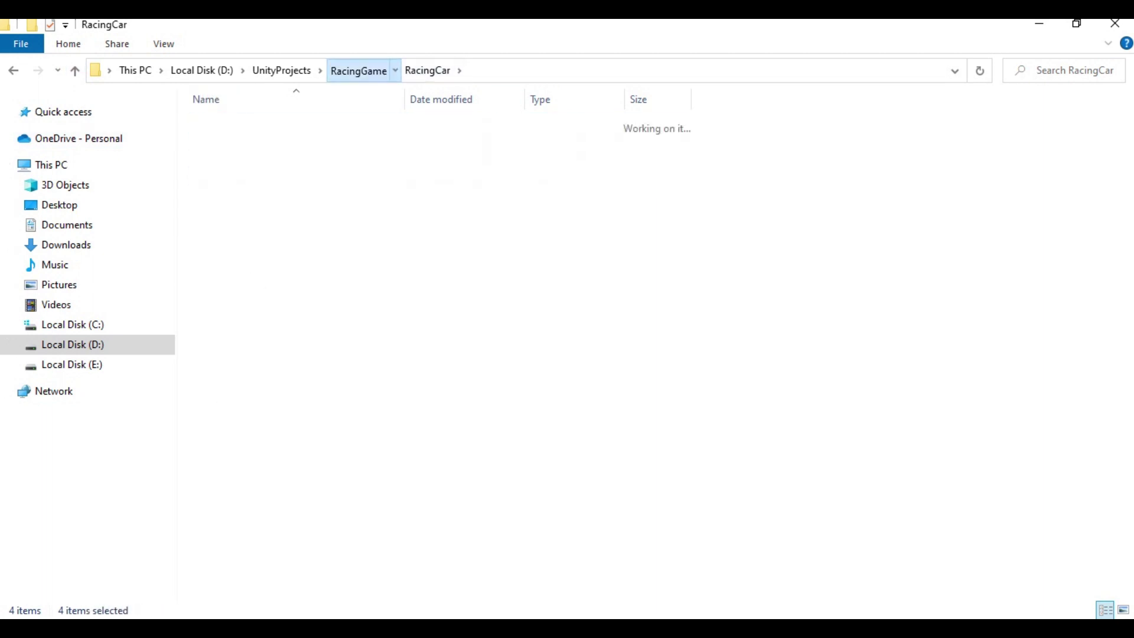
{"action": "right_click", "coordinate": [227, 233]}
{"action": "left_click", "coordinate": [266, 349]}
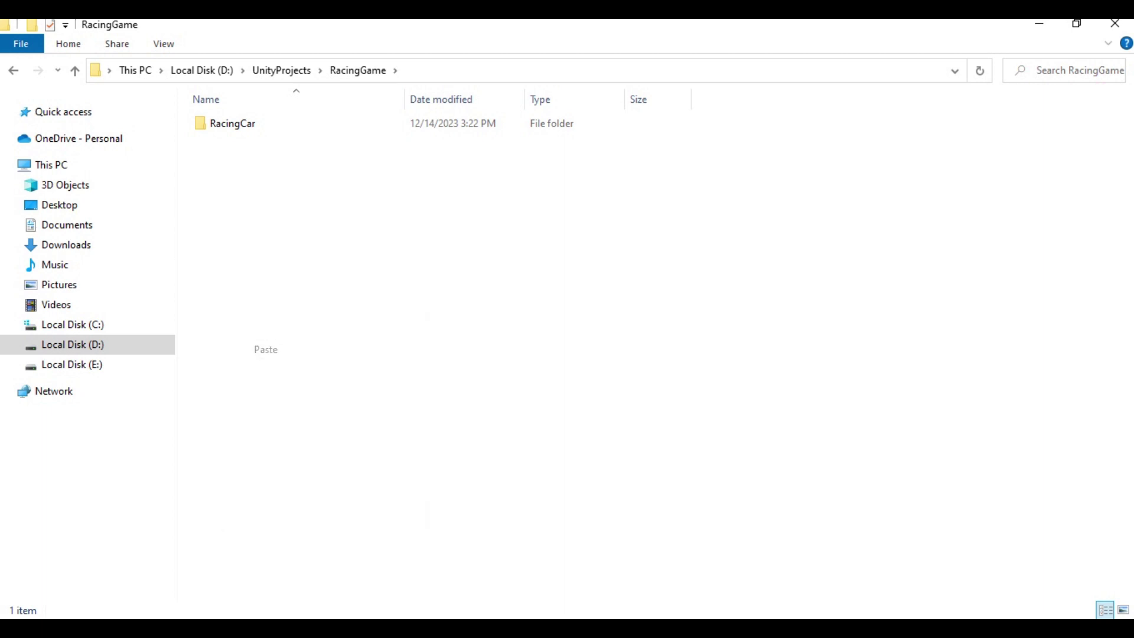
{"action": "left_click", "coordinate": [266, 141]}
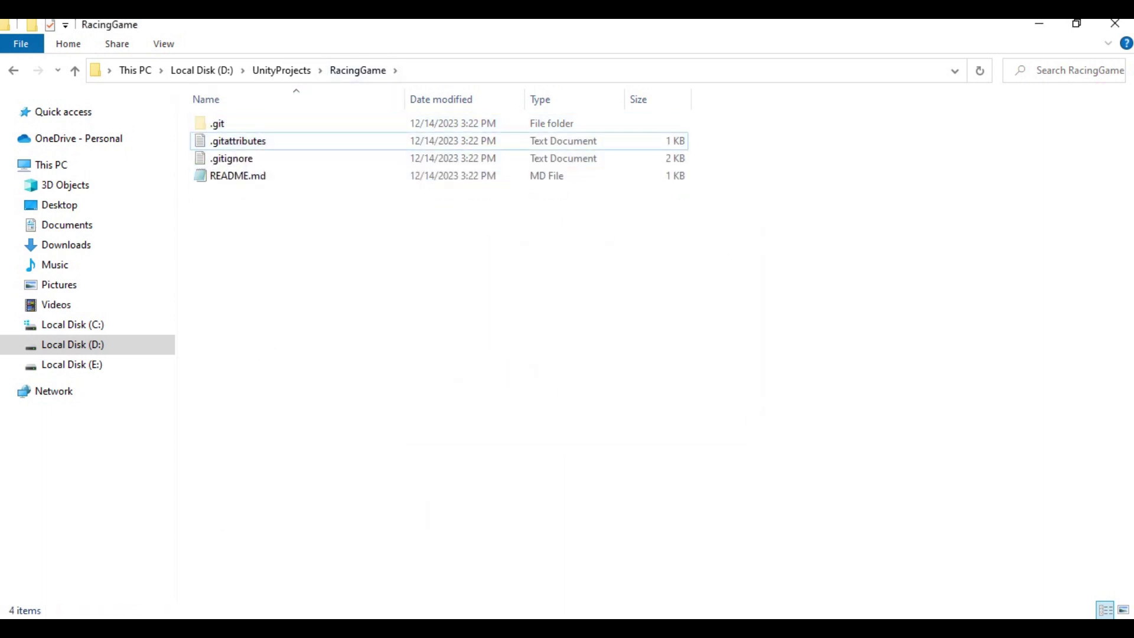
{"action": "left_click", "coordinate": [281, 70]}
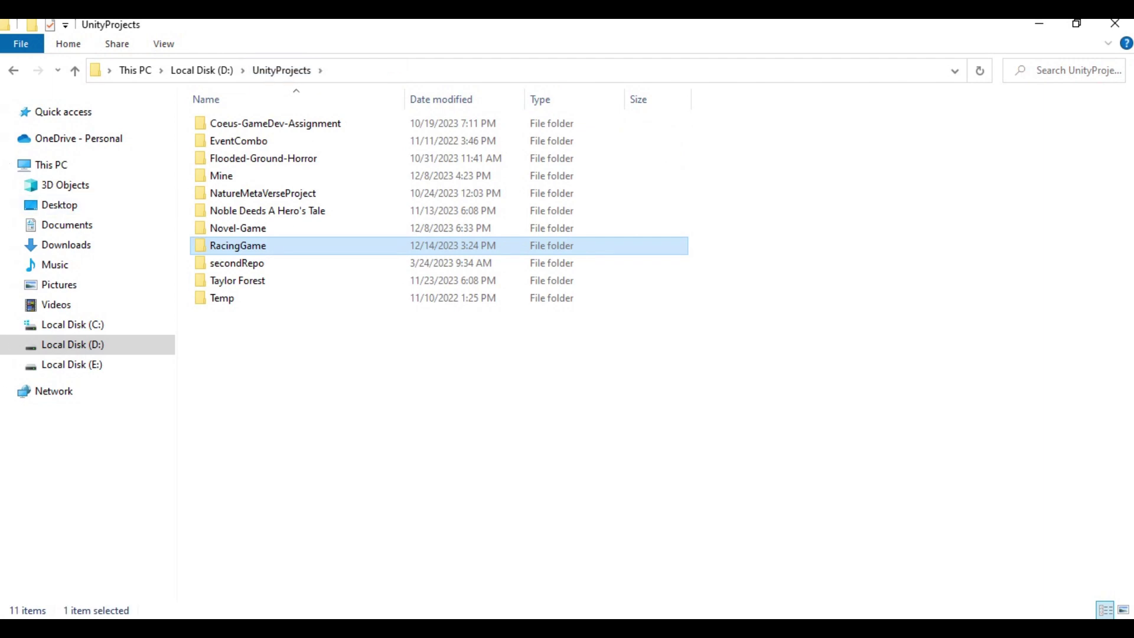
Switch back to Unity Hub and create the RacingCarGame project.
{"action": "key", "text": "alt+Tab"}
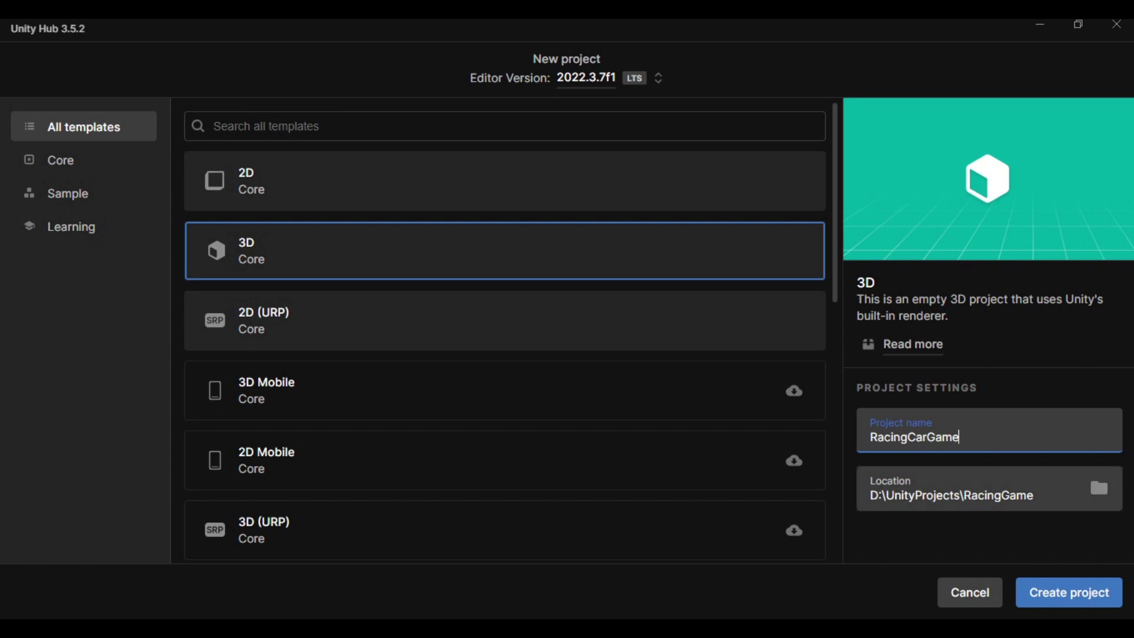
{"action": "left_click", "coordinate": [1069, 593]}
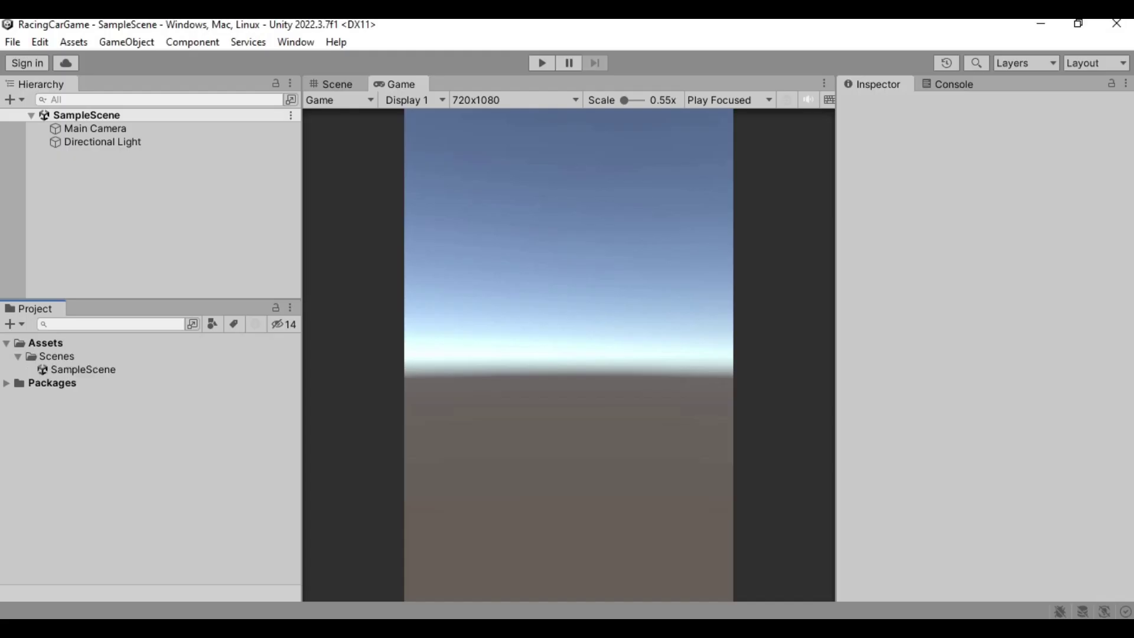
Set the Game view resolution to 1028x473 in the Unity editor.
{"action": "left_click", "coordinate": [516, 101]}
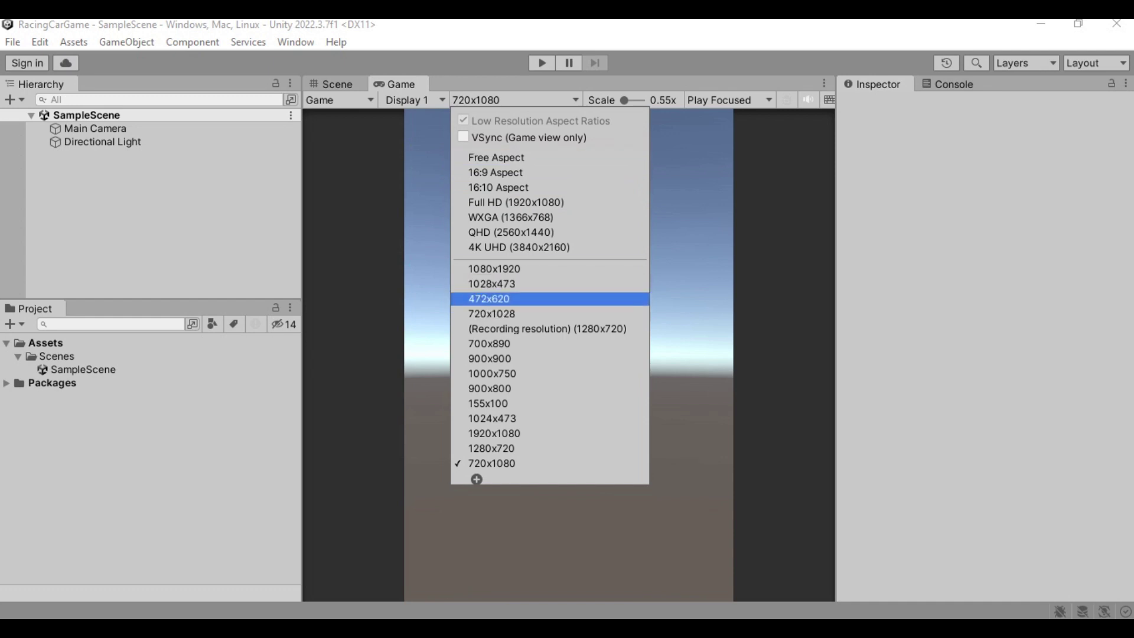
{"action": "key", "text": "Up"}
{"action": "key", "text": "Return"}
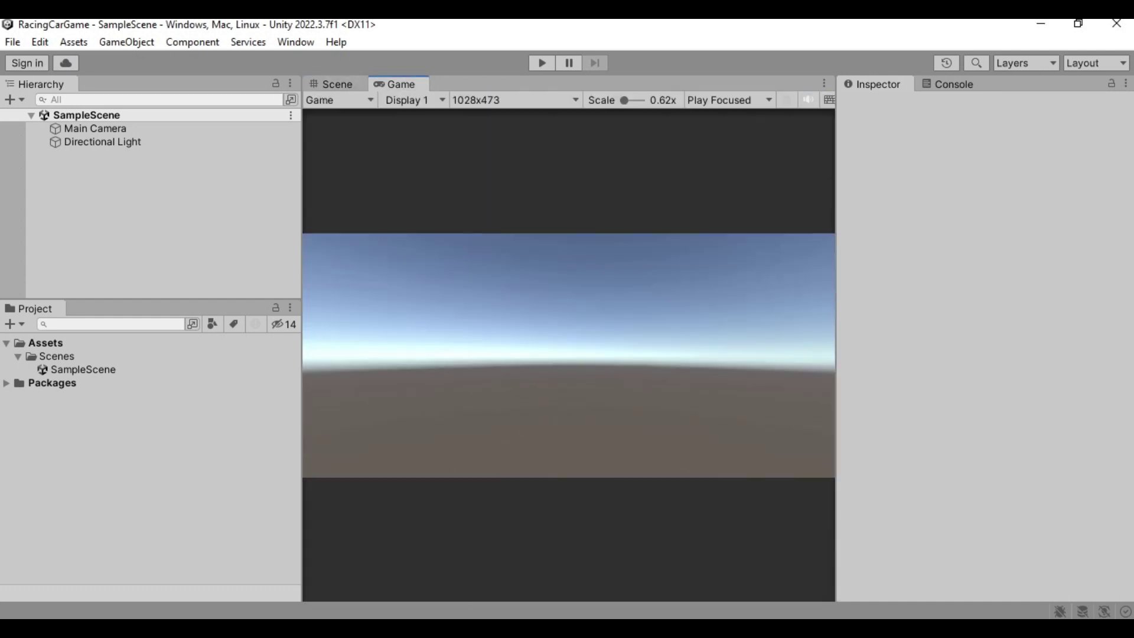
Check the RacingCar repository in GitHub Desktop and open D:\UnityProjects\RacingGame in File Explorer to view its contents.
{"action": "key", "text": "alt+Tab"}
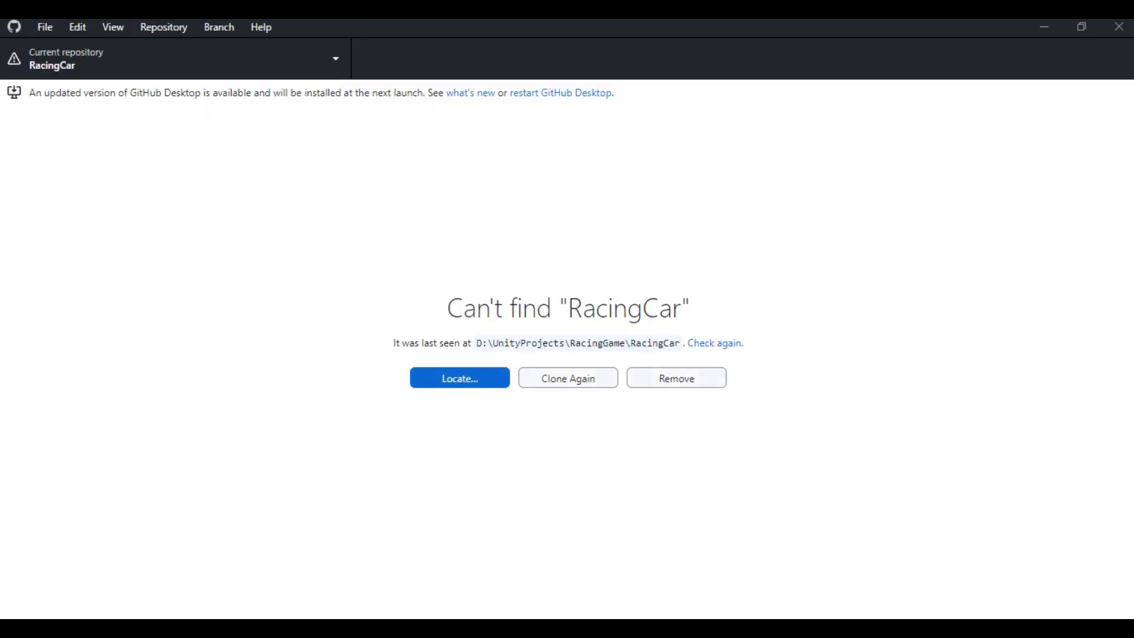
{"action": "key", "text": "alt+Tab"}
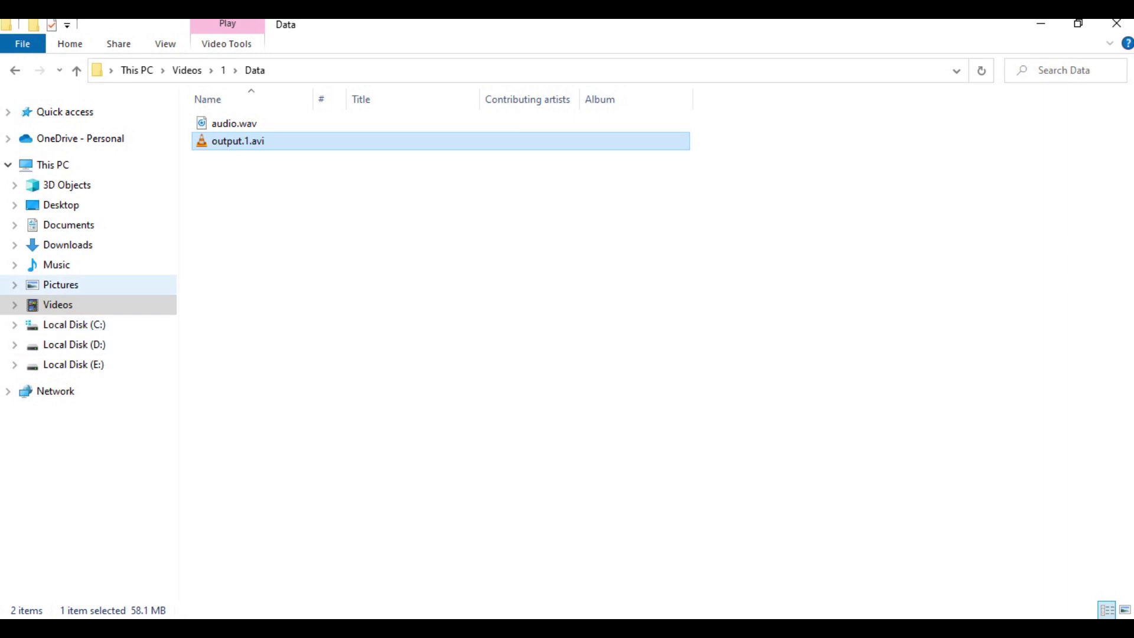
{"action": "left_click", "coordinate": [74, 344]}
{"action": "double_click", "coordinate": [239, 175]}
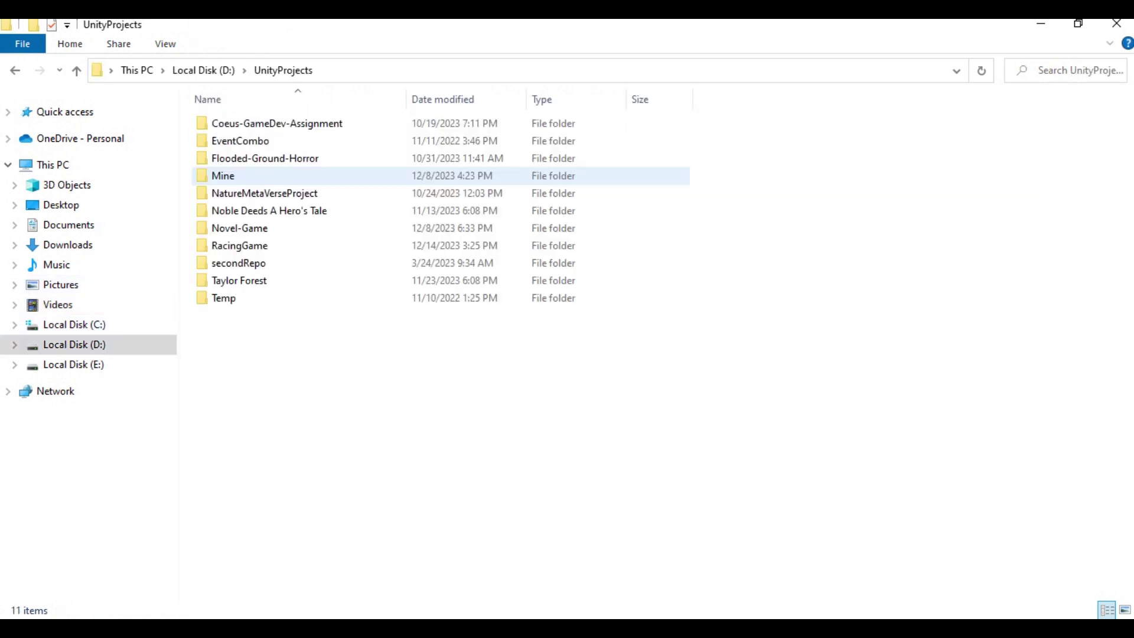
{"action": "double_click", "coordinate": [239, 246]}
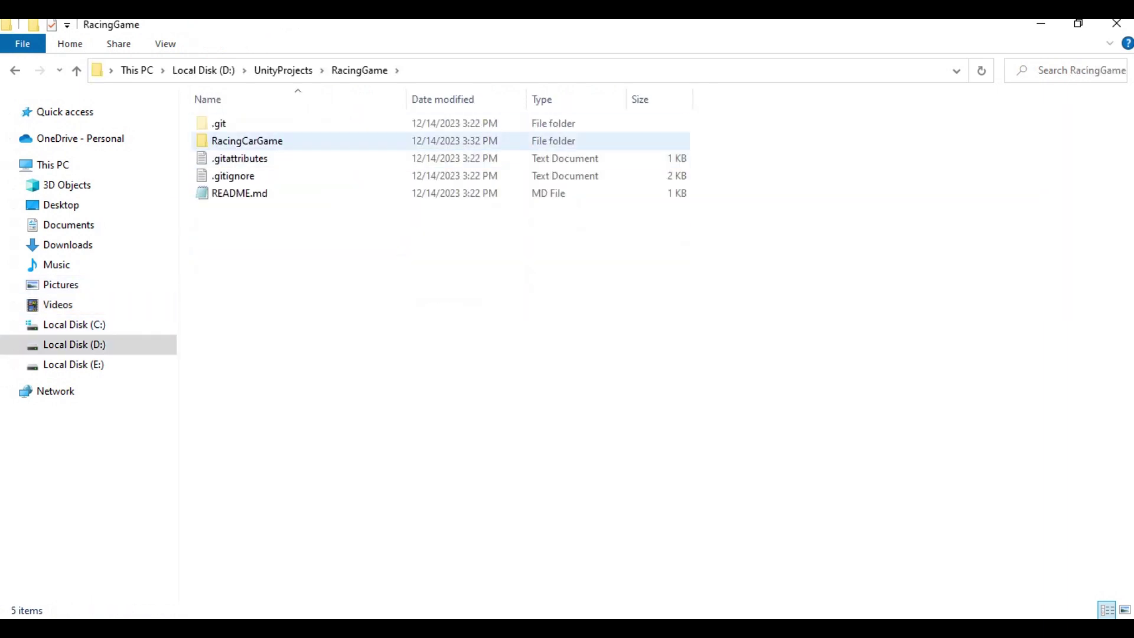
Move .git, .gitattributes, .gitignore and README.md from RacingGame into the RacingCarGame folder and open that folder.
{"action": "left_click_drag", "start_coordinate": [218, 223], "coordinate": [239, 141]}
{"action": "double_click", "coordinate": [239, 123]}
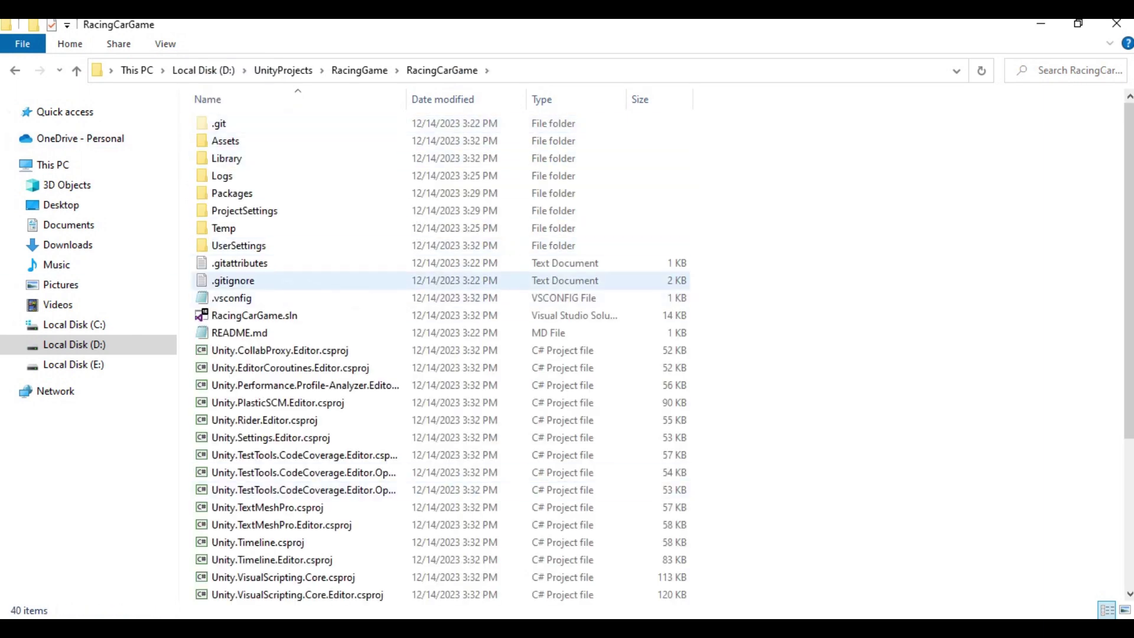
Switch to GitHub Desktop and try to relocate the missing RacingCar repository to the .git folder inside RacingCarGame.
{"action": "key", "text": "alt+Tab"}
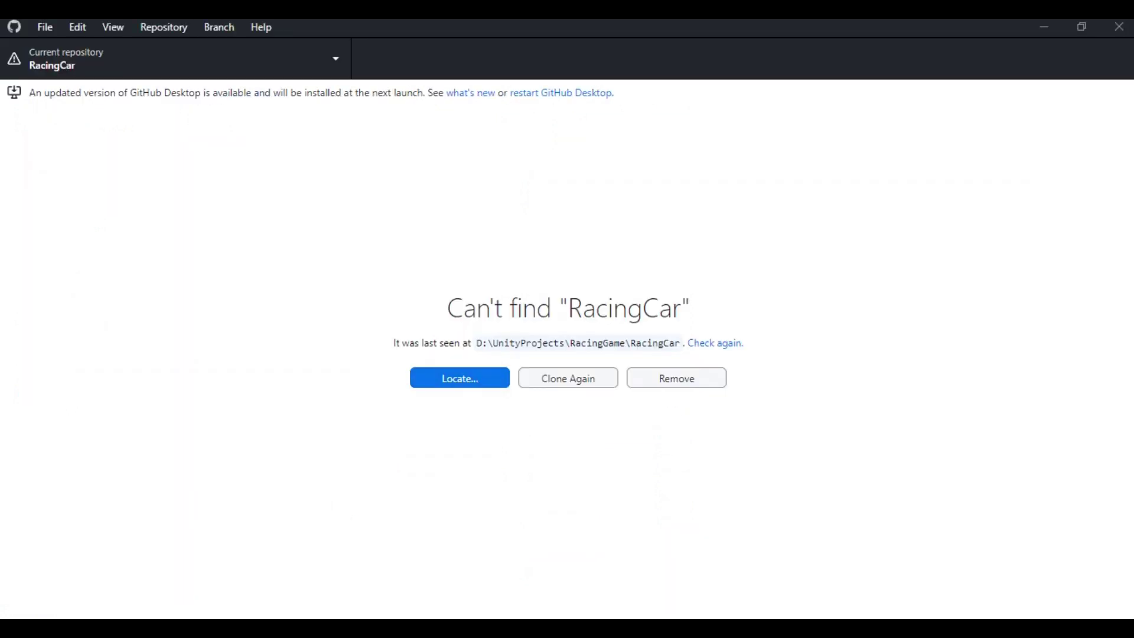
{"action": "left_click", "coordinate": [460, 378]}
{"action": "double_click", "coordinate": [206, 136]}
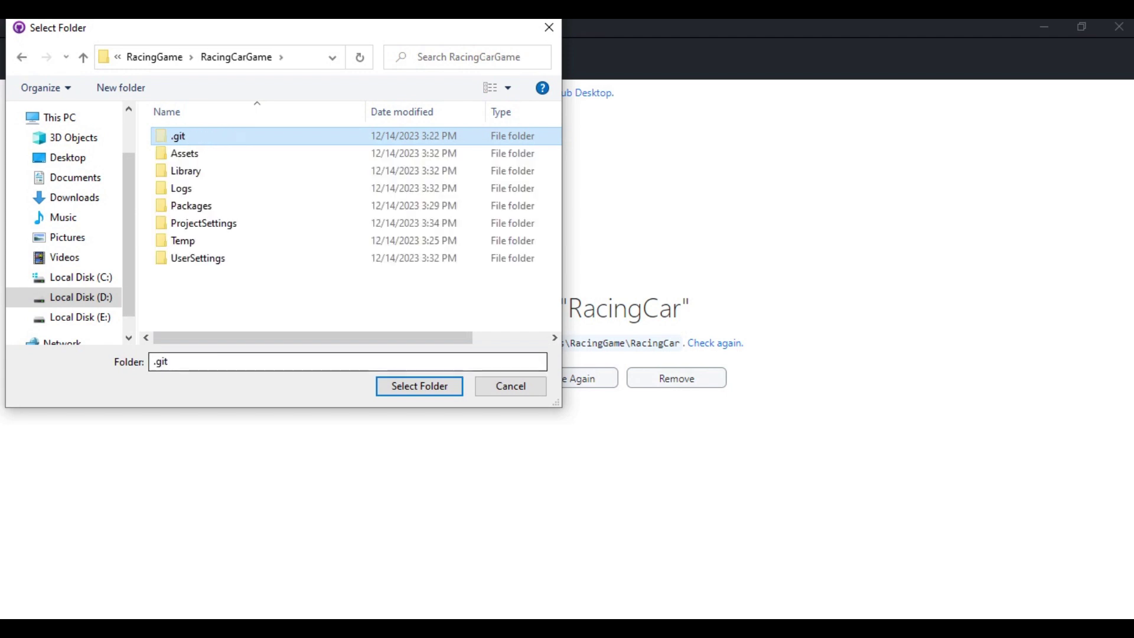
{"action": "left_click", "coordinate": [419, 386]}
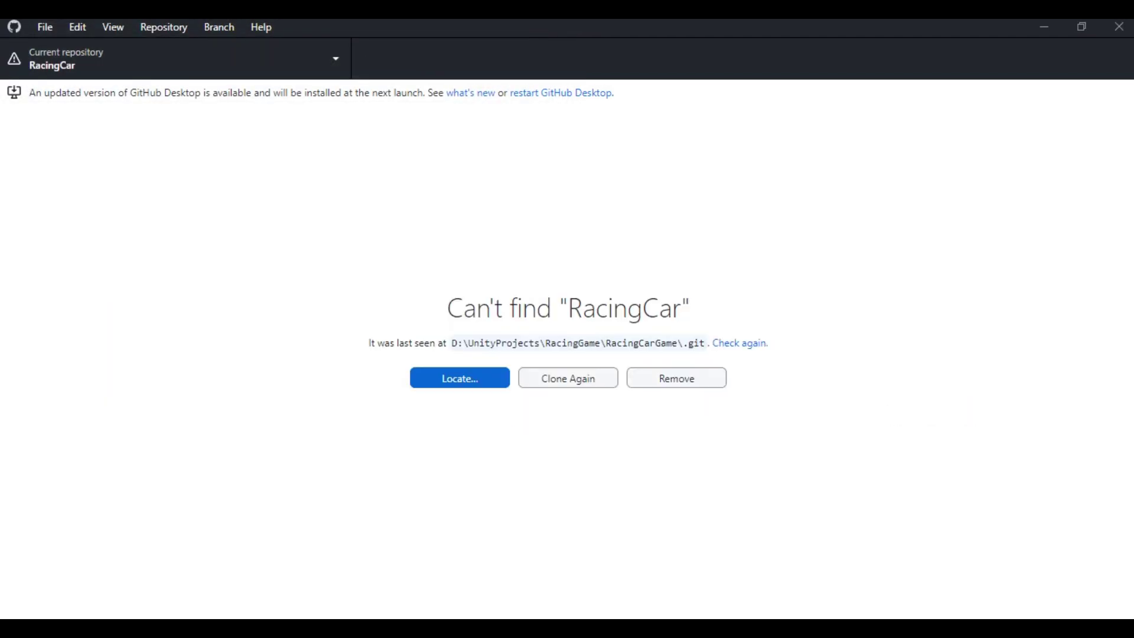
Relocate the missing RacingCar repository to the D:\UnityProjects\RacingGame\RacingCarGame folder.
{"action": "left_click", "coordinate": [459, 378]}
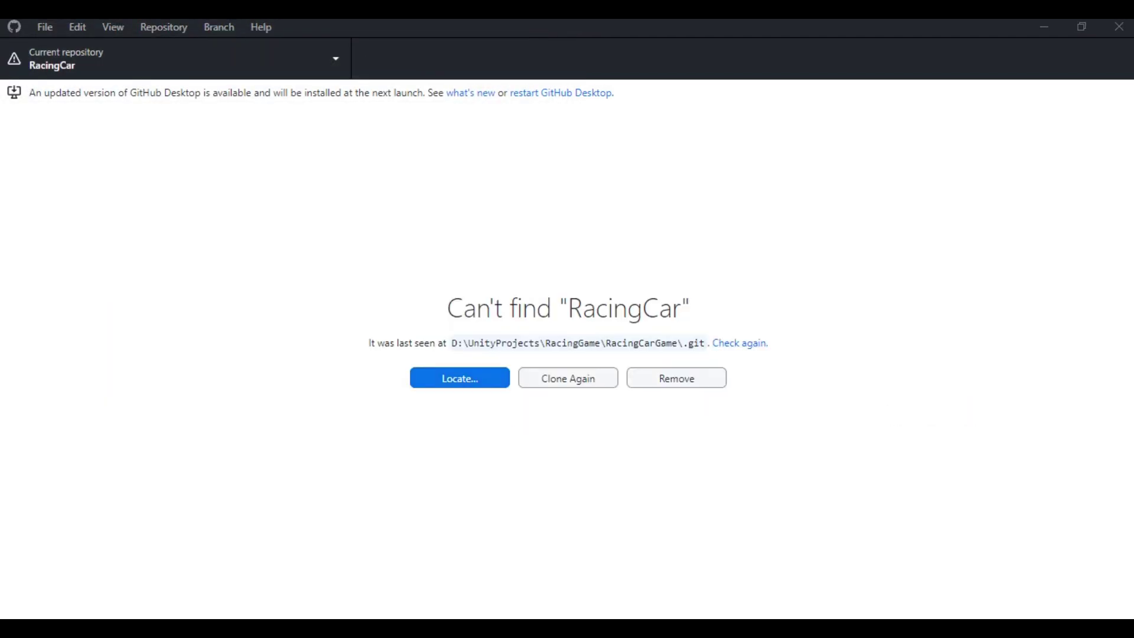
{"action": "left_click", "coordinate": [163, 57]}
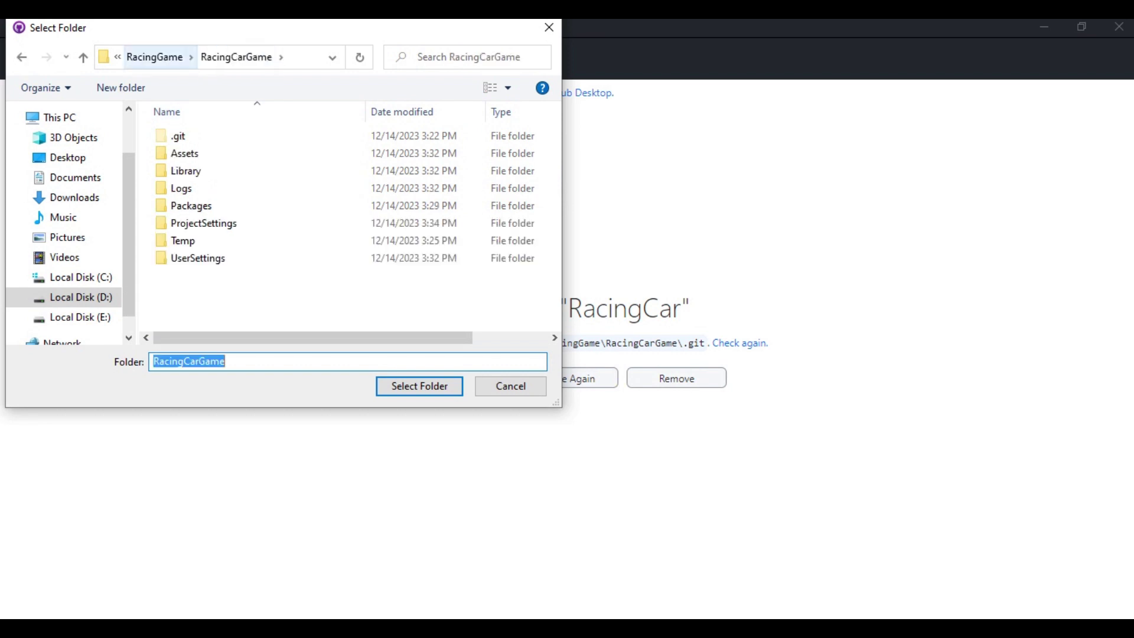
{"action": "key", "text": "Return"}
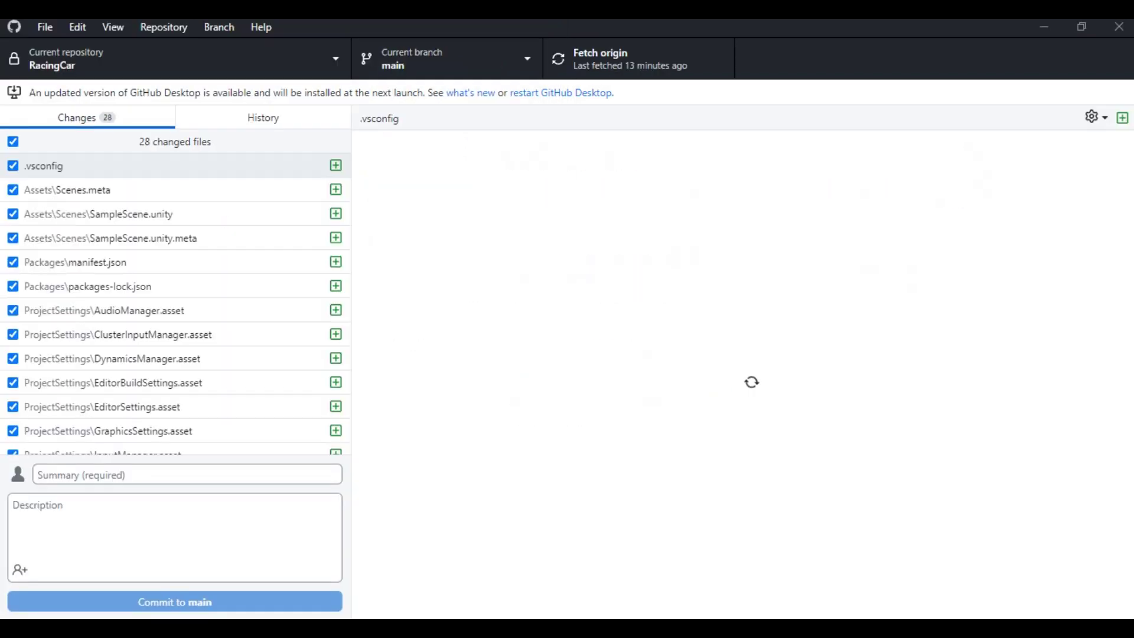
Commit all changed files to main with the summary "First Push" and push the commit to origin.
{"action": "left_click", "coordinate": [187, 474]}
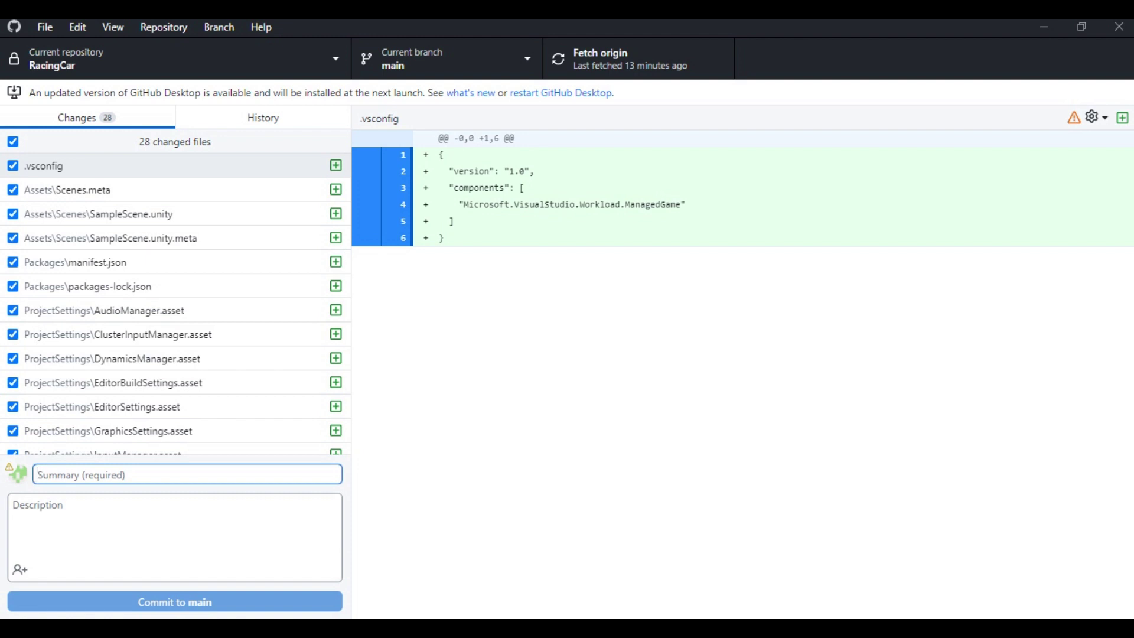
{"action": "type", "text": "First Push"}
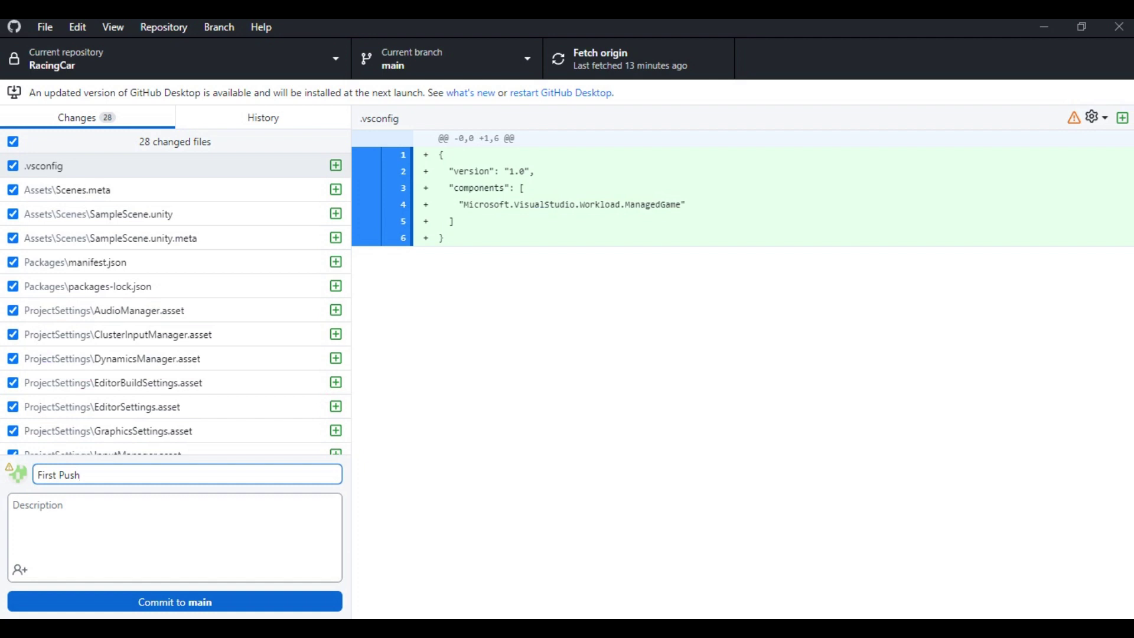
{"action": "left_click", "coordinate": [175, 602]}
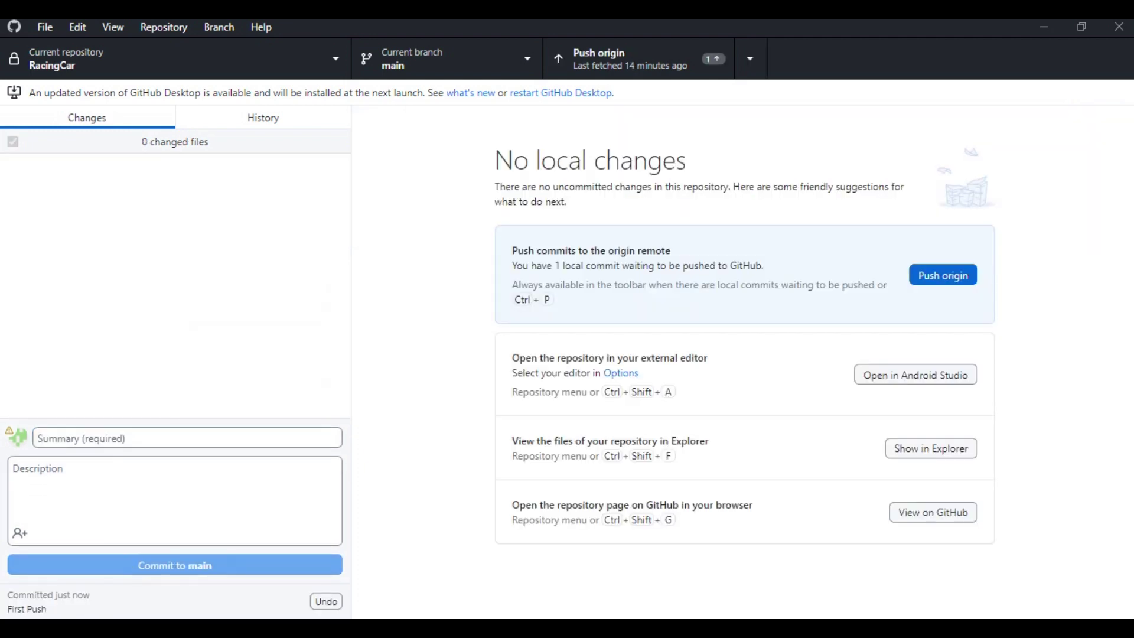
{"action": "left_click", "coordinate": [943, 275]}
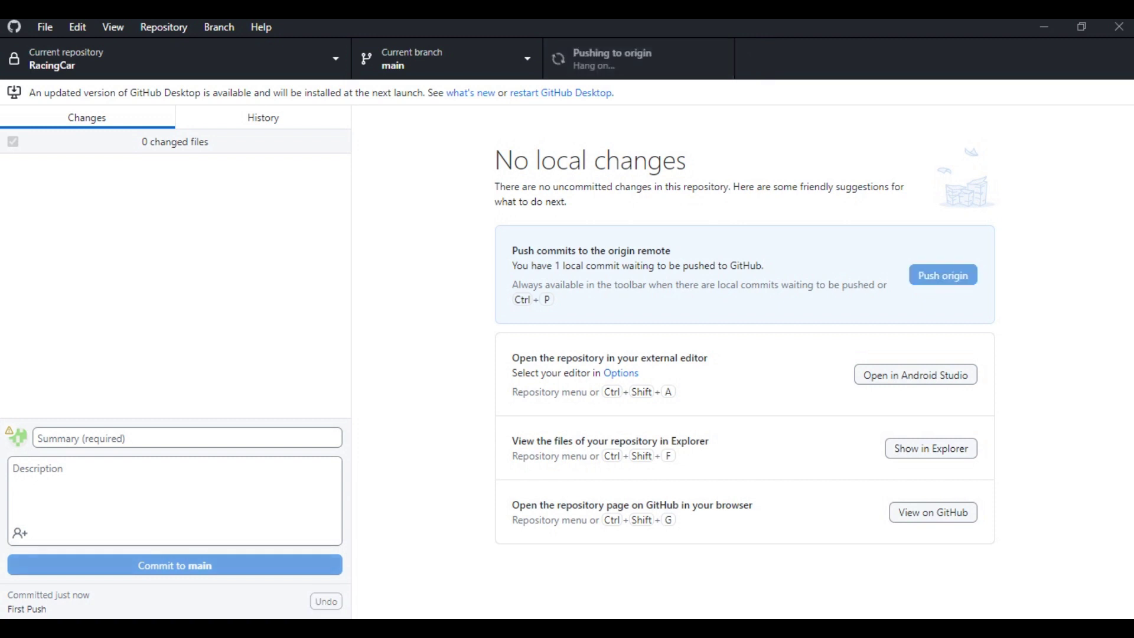
Check the RacingCar repository's commit history and return to its list of changes.
{"action": "left_click", "coordinate": [263, 118]}
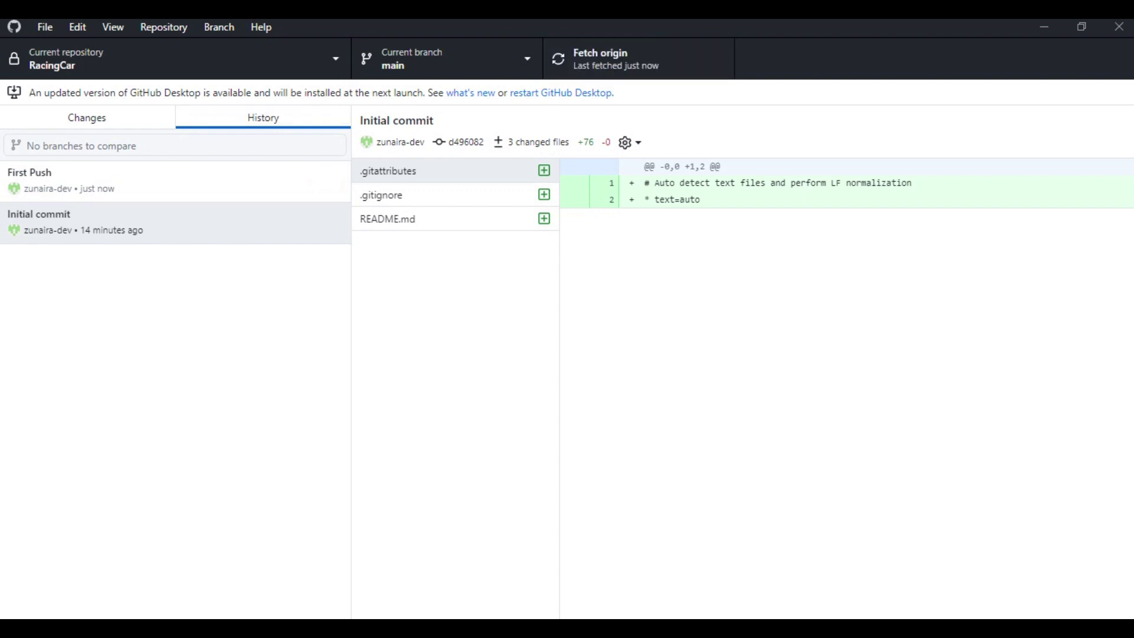
{"action": "left_click", "coordinate": [87, 117]}
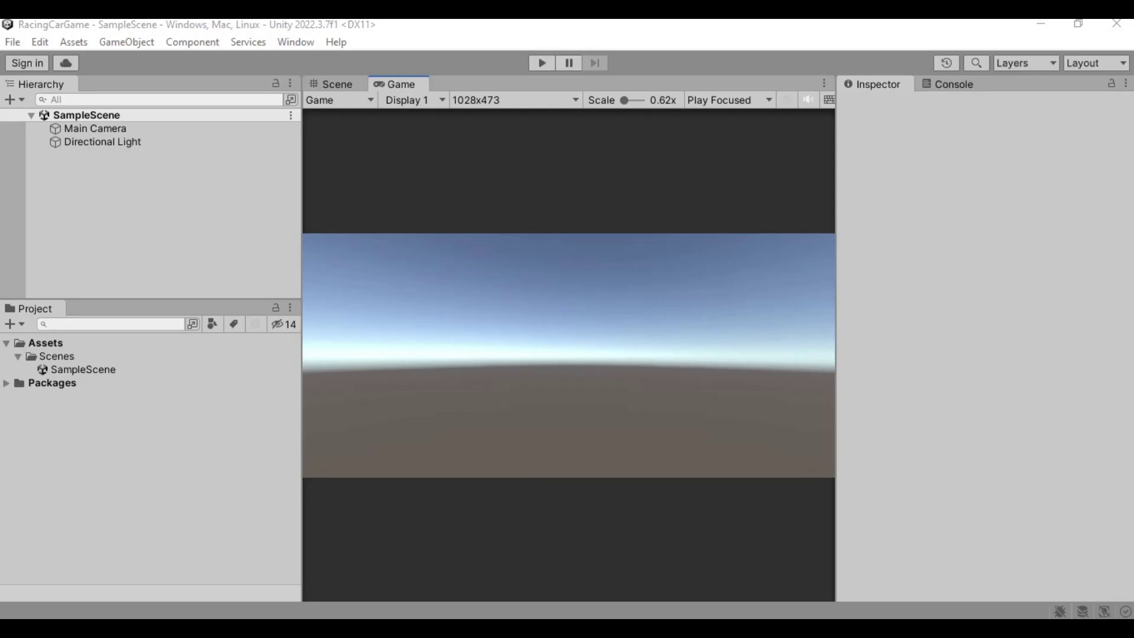
Open the Unity Asset Store from the Unity editor and search it for "rcc".
{"action": "left_click", "coordinate": [295, 41]}
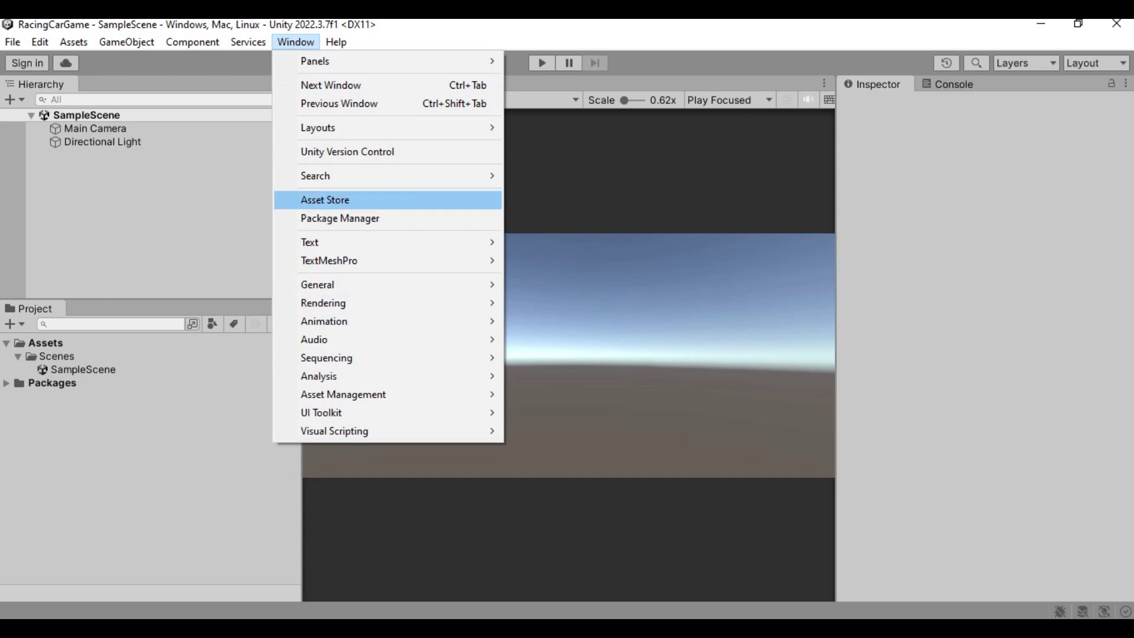
{"action": "left_click", "coordinate": [325, 200]}
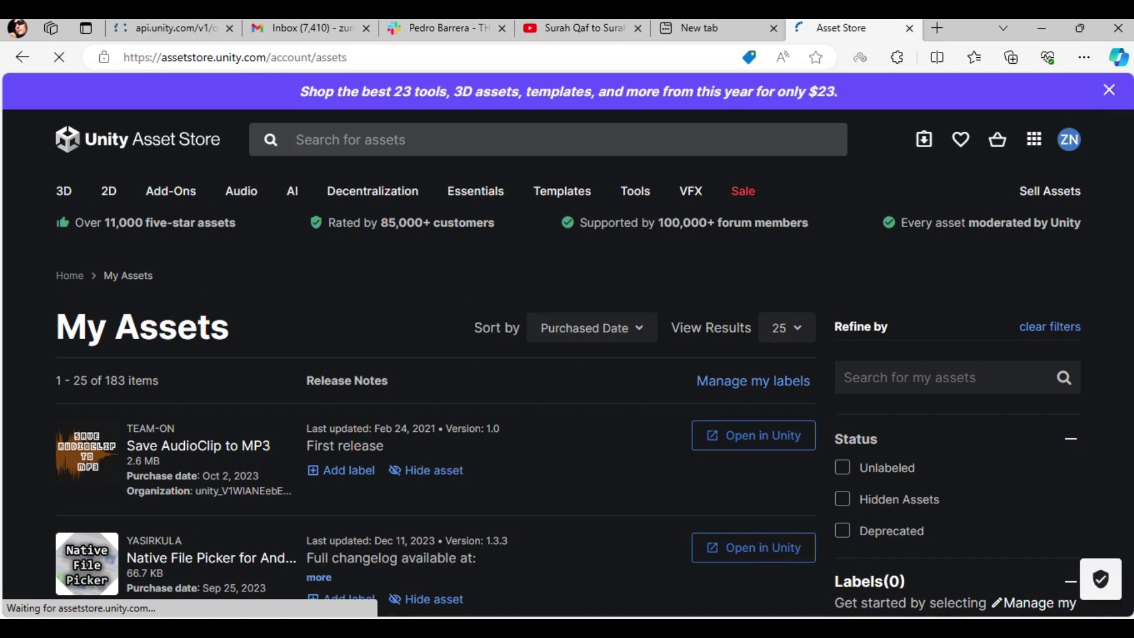
{"action": "left_click", "coordinate": [396, 140]}
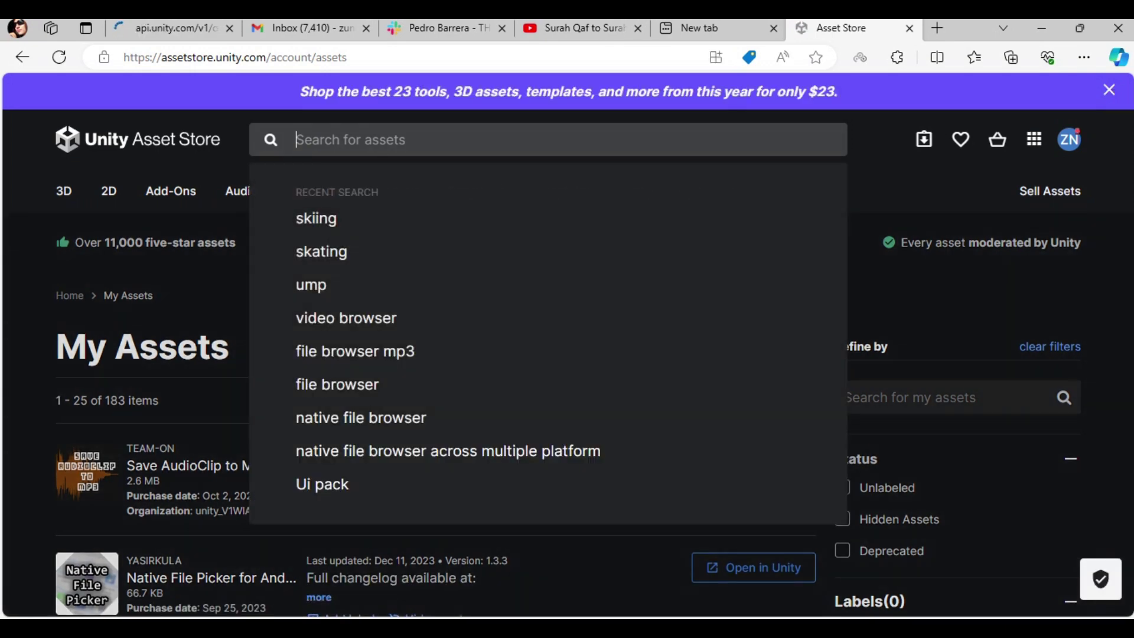
{"action": "type", "text": "rcc"}
{"action": "key", "text": "Return"}
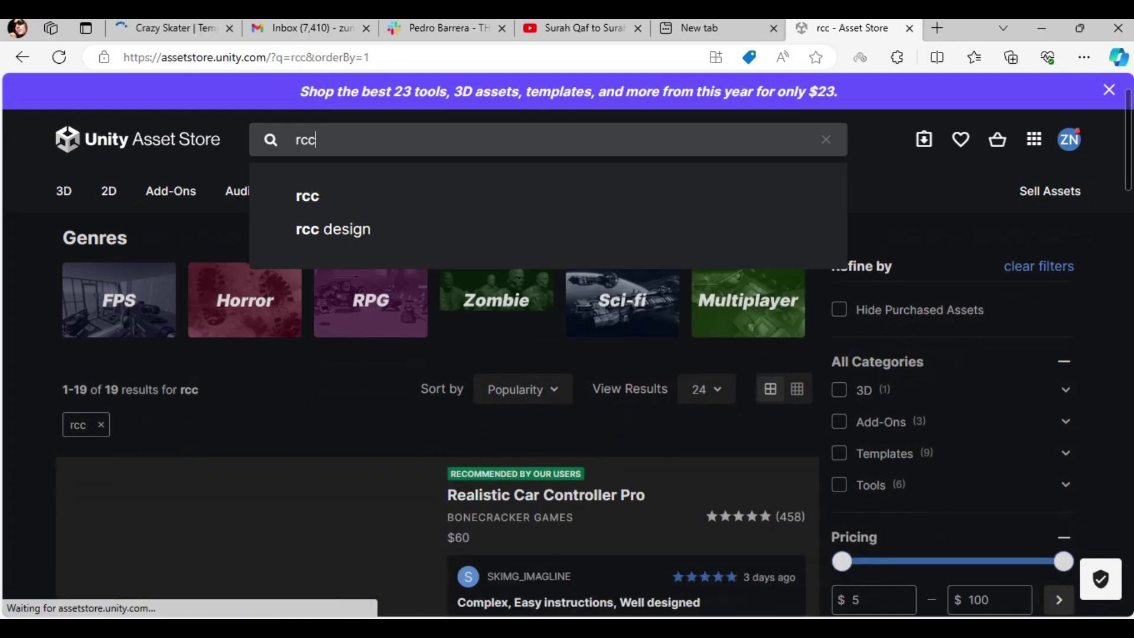
Find the purchased Realistic Car Controller asset by BoneCracker Games in the results and open it in Unity's Package Manager.
{"action": "scroll", "coordinate": [438, 354], "scroll_direction": "down", "scroll_amount": 5}
{"action": "scroll", "coordinate": [437, 355], "scroll_direction": "down", "scroll_amount": 3}
{"action": "scroll", "coordinate": [438, 355], "scroll_direction": "down", "scroll_amount": 4}
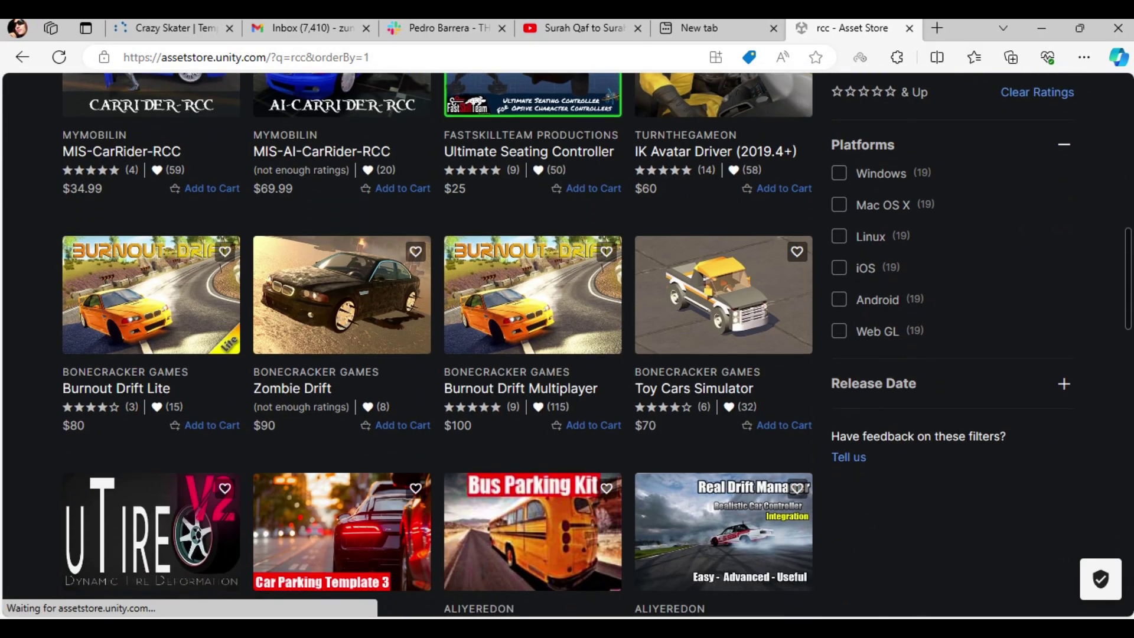
{"action": "scroll", "coordinate": [721, 331], "scroll_direction": "down", "scroll_amount": 7}
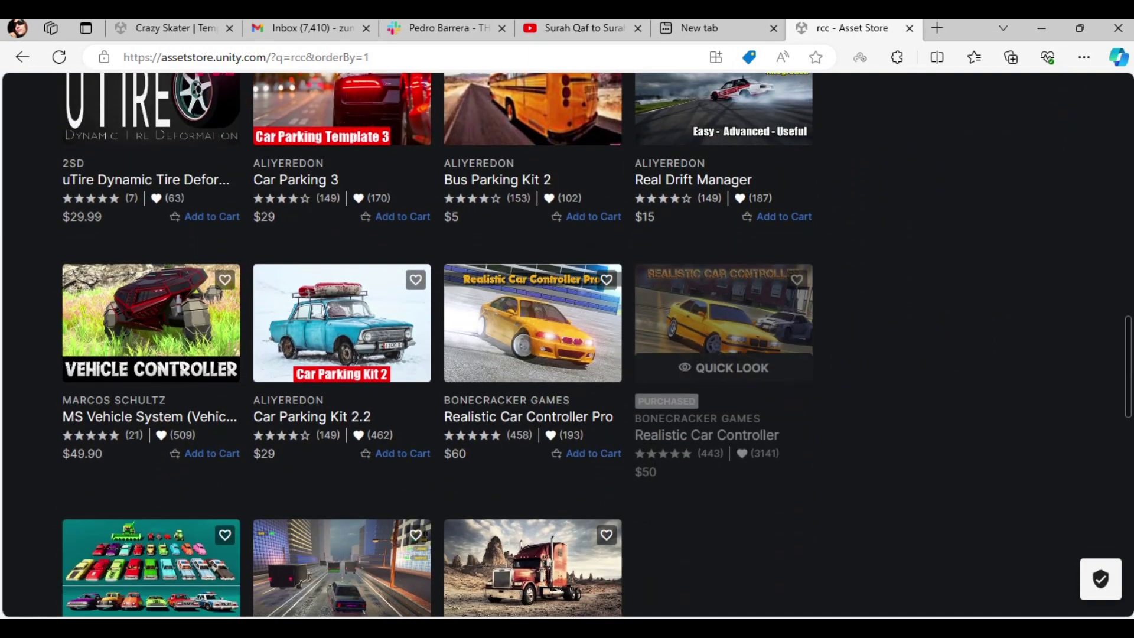
{"action": "left_click", "coordinate": [732, 368]}
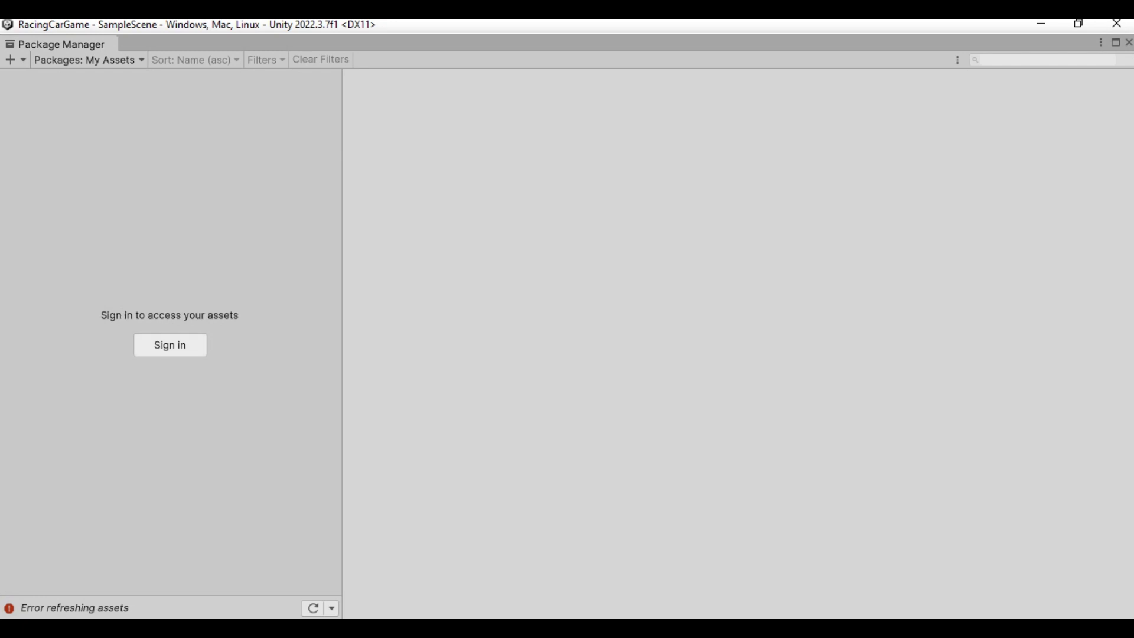
Start signing in from the Package Manager and sign in to the Unity account through Unity Hub, retrying as needed.
{"action": "left_click", "coordinate": [170, 345]}
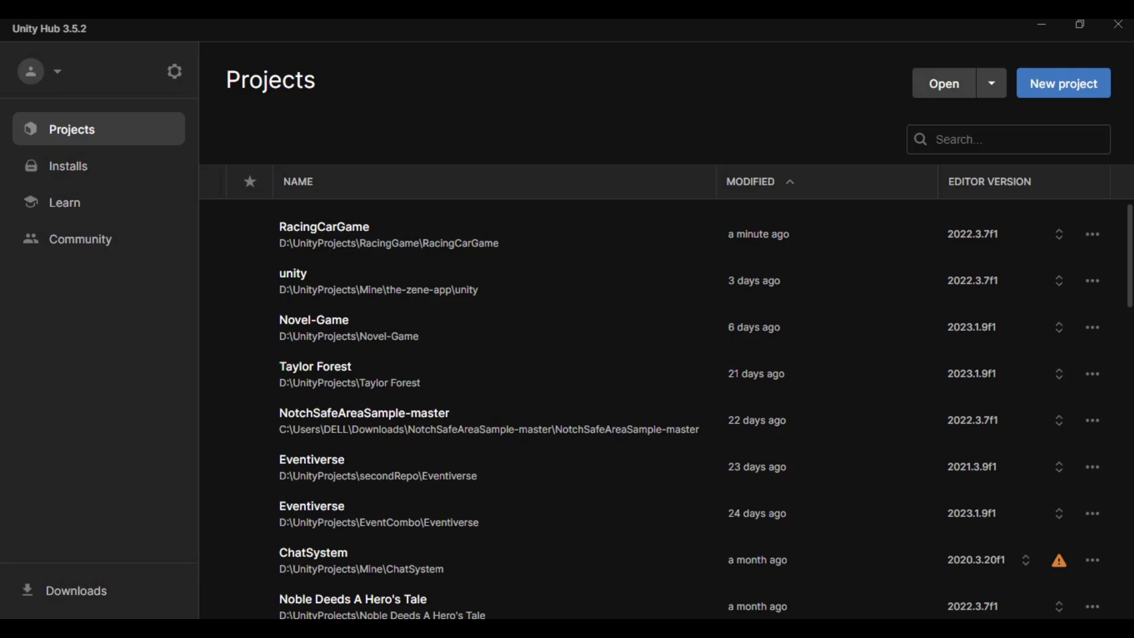
{"action": "left_click", "coordinate": [32, 71]}
{"action": "left_click", "coordinate": [44, 111]}
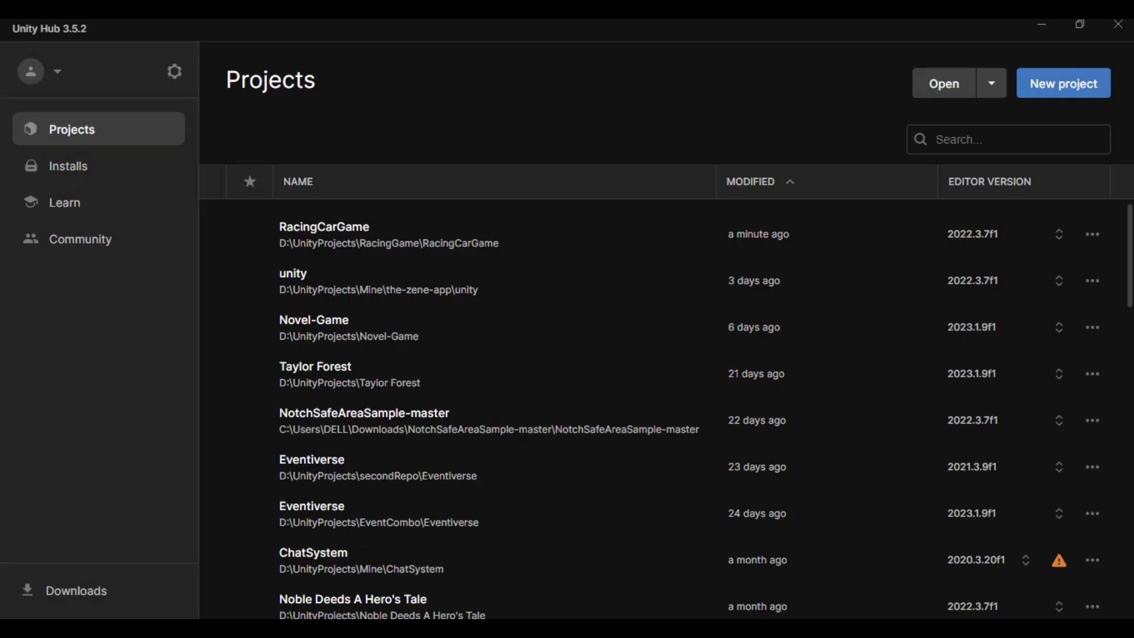
{"action": "left_click", "coordinate": [31, 71]}
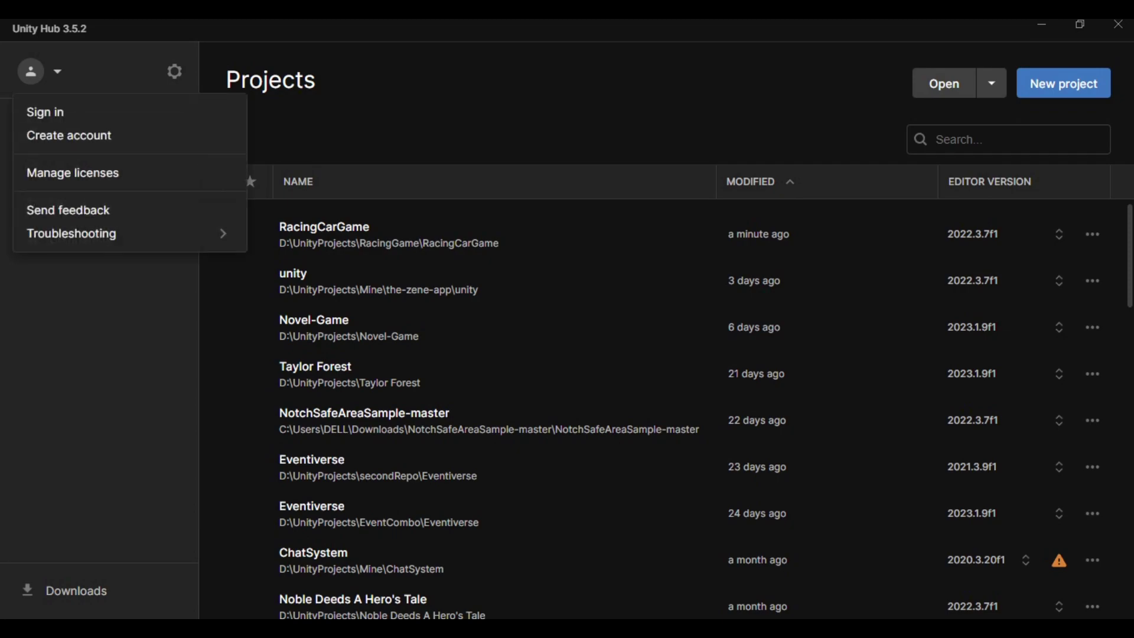
{"action": "left_click", "coordinate": [45, 112]}
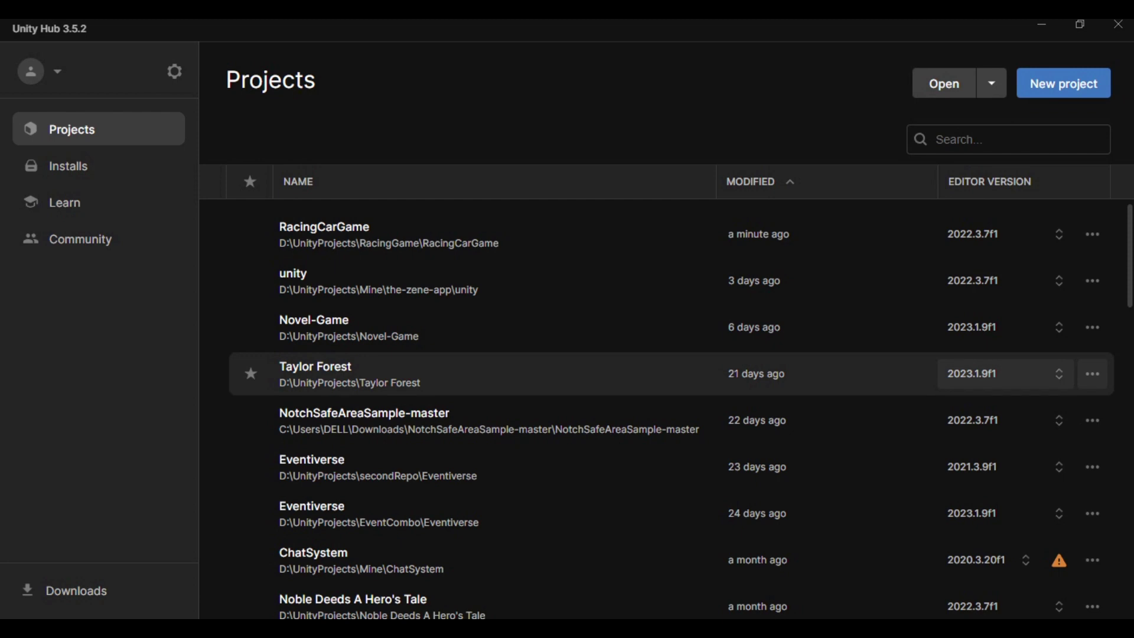
{"action": "left_click", "coordinate": [31, 72]}
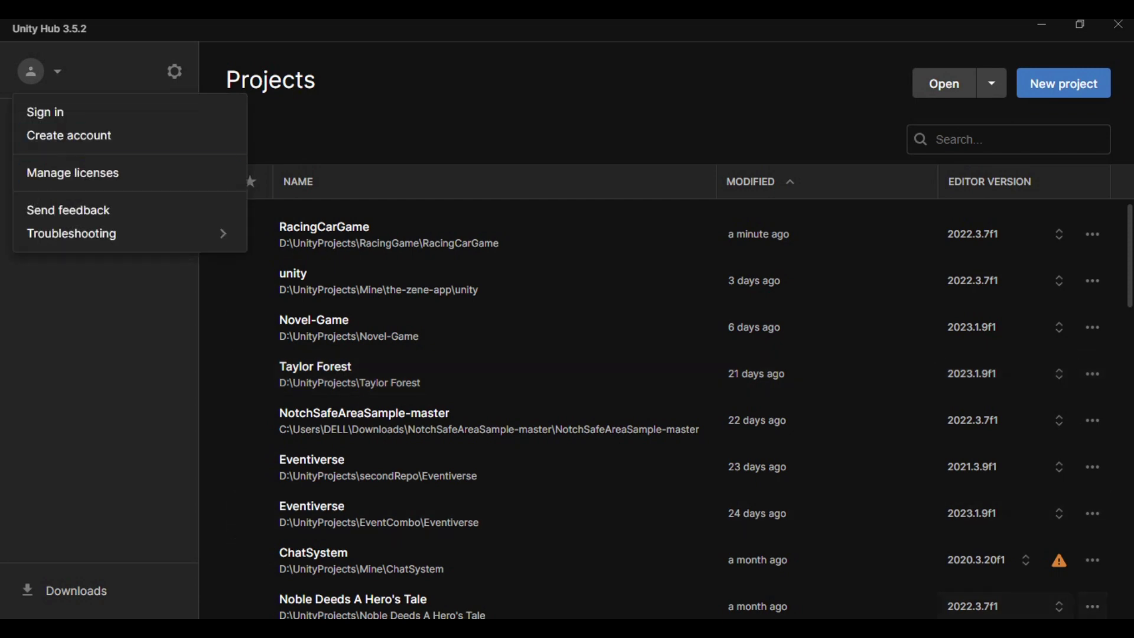
{"action": "left_click", "coordinate": [44, 111]}
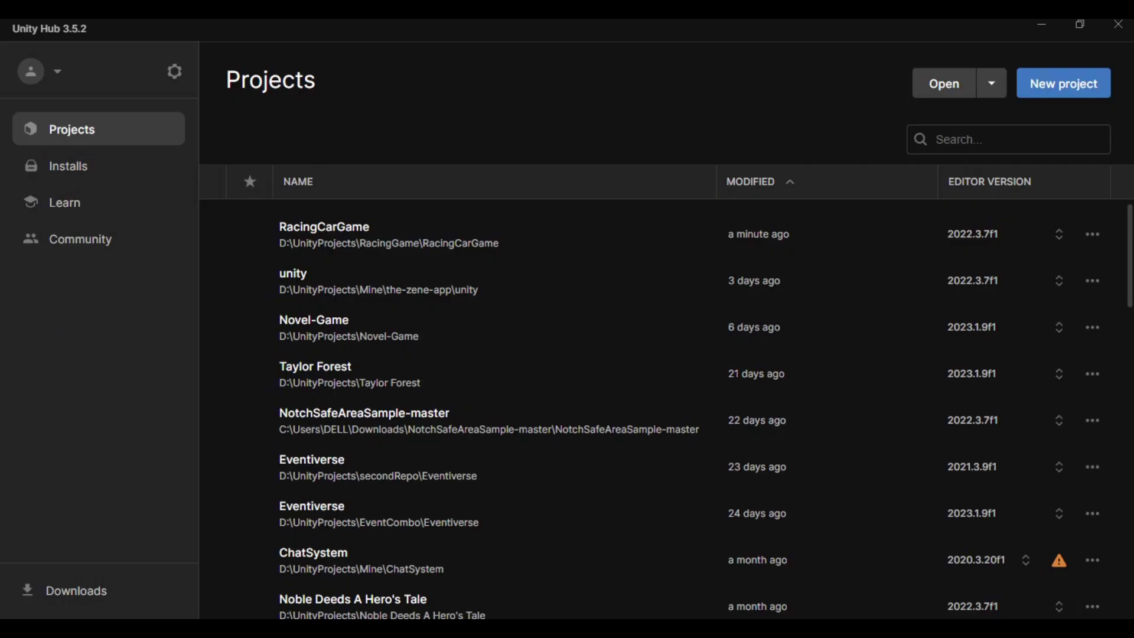
{"action": "mouse_move", "coordinate": [551, 629]}
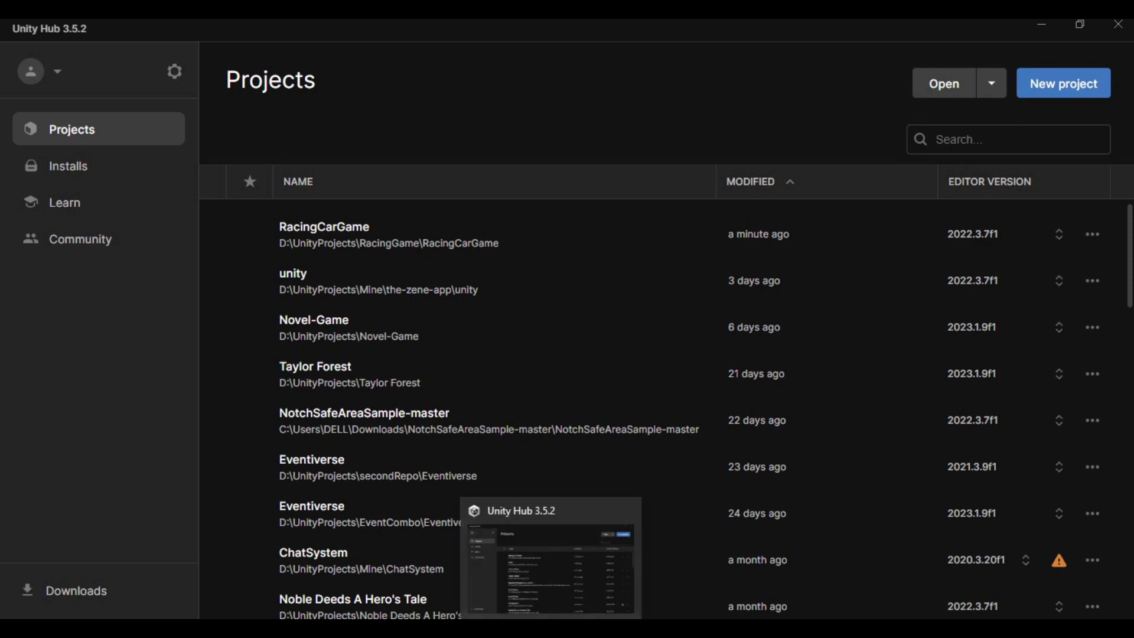
{"action": "left_click", "coordinate": [31, 71]}
{"action": "left_click", "coordinate": [46, 111]}
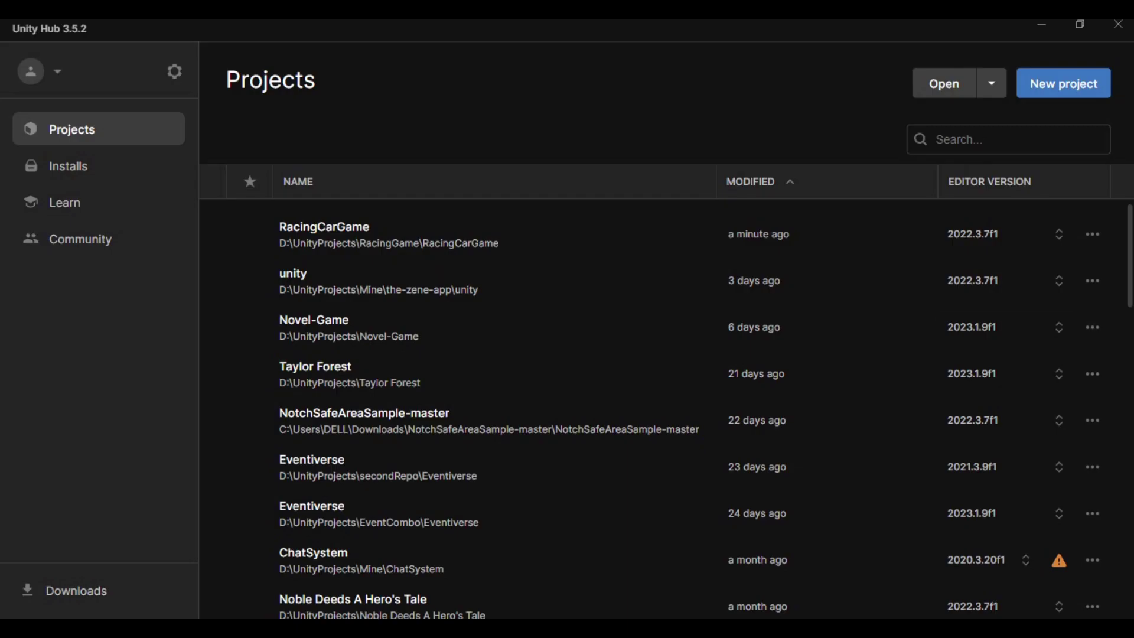
{"action": "left_click", "coordinate": [30, 71]}
{"action": "left_click", "coordinate": [46, 112]}
{"action": "left_click", "coordinate": [37, 71]}
{"action": "left_click", "coordinate": [37, 72]}
{"action": "left_click", "coordinate": [37, 71]}
{"action": "left_click", "coordinate": [37, 71]}
{"action": "left_click", "coordinate": [31, 72]}
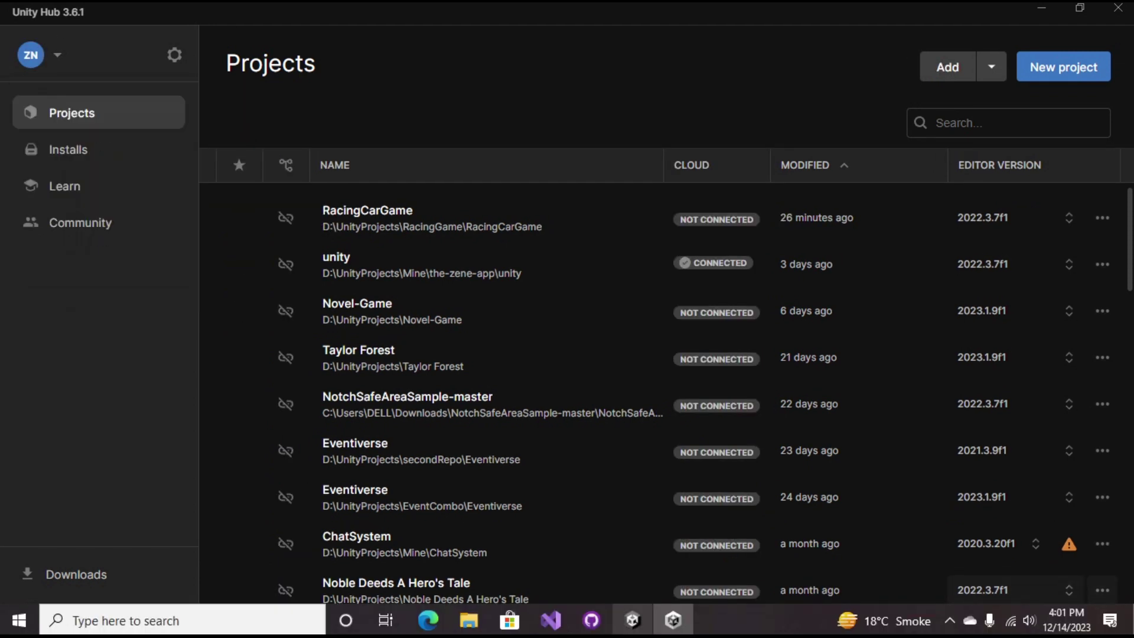
Switch back to the Unity editor's Package Manager and re-download the Realistic Car Controller package.
{"action": "left_click", "coordinate": [633, 621]}
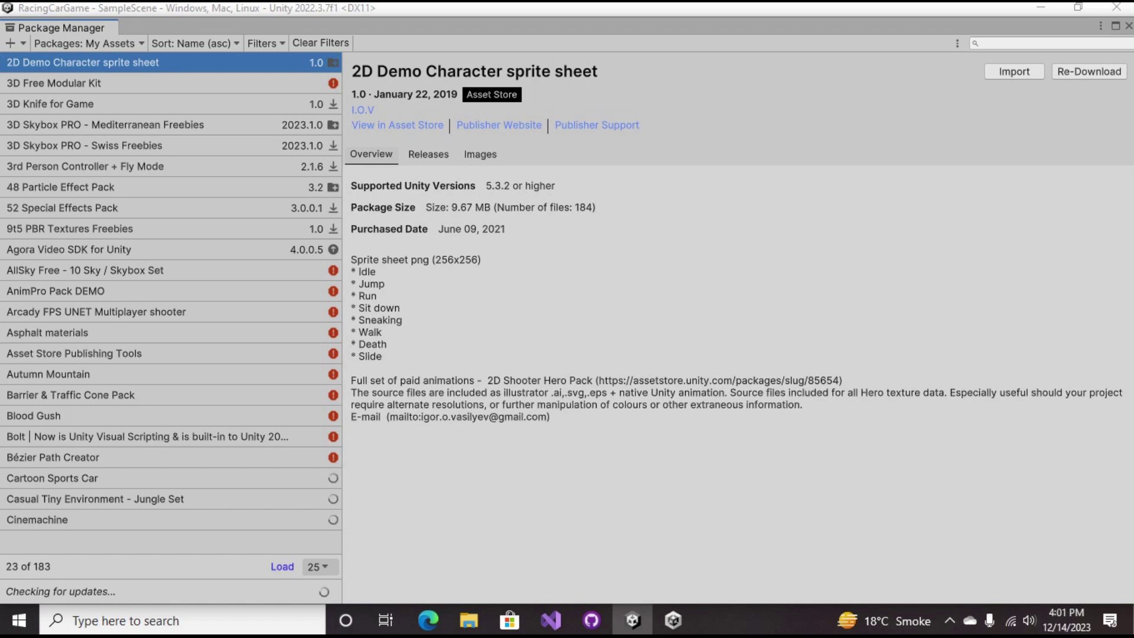
{"action": "left_click", "coordinate": [1079, 72]}
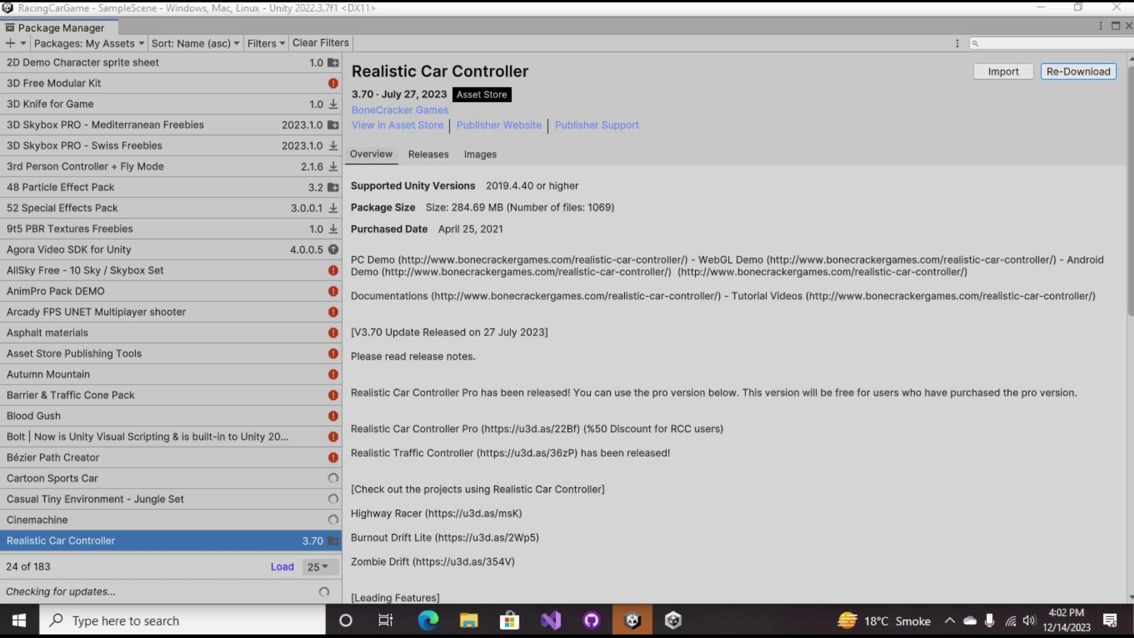
Reposition the Package Manager window over the Unity editor and read through the Realistic Car Controller package description.
{"action": "left_click_drag", "start_coordinate": [567, 17], "coordinate": [723, 109]}
{"action": "left_click_drag", "start_coordinate": [155, 99], "coordinate": [625, 274]}
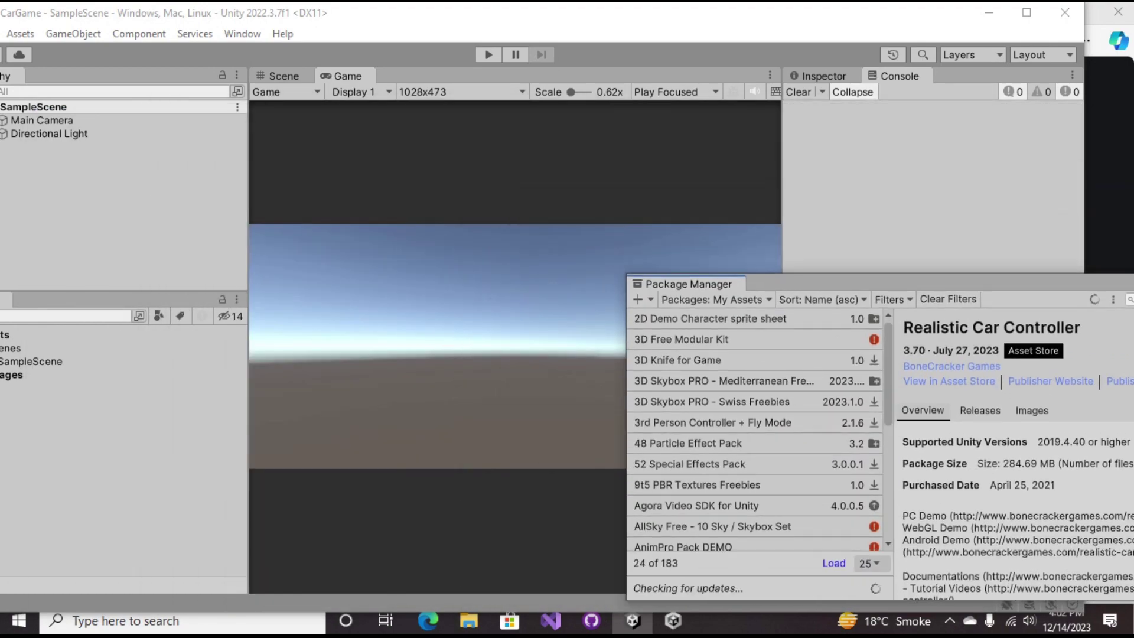
{"action": "left_click_drag", "start_coordinate": [851, 283], "coordinate": [419, 138]}
{"action": "scroll", "coordinate": [656, 310], "scroll_direction": "down", "scroll_amount": 15}
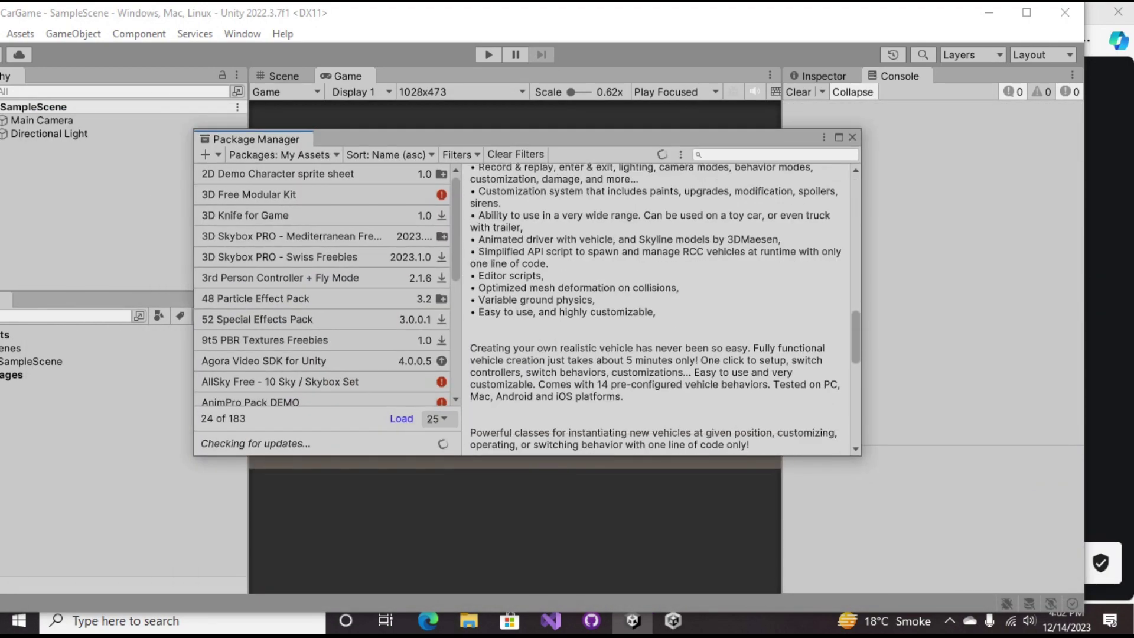
{"action": "scroll", "coordinate": [656, 310], "scroll_direction": "up", "scroll_amount": 5}
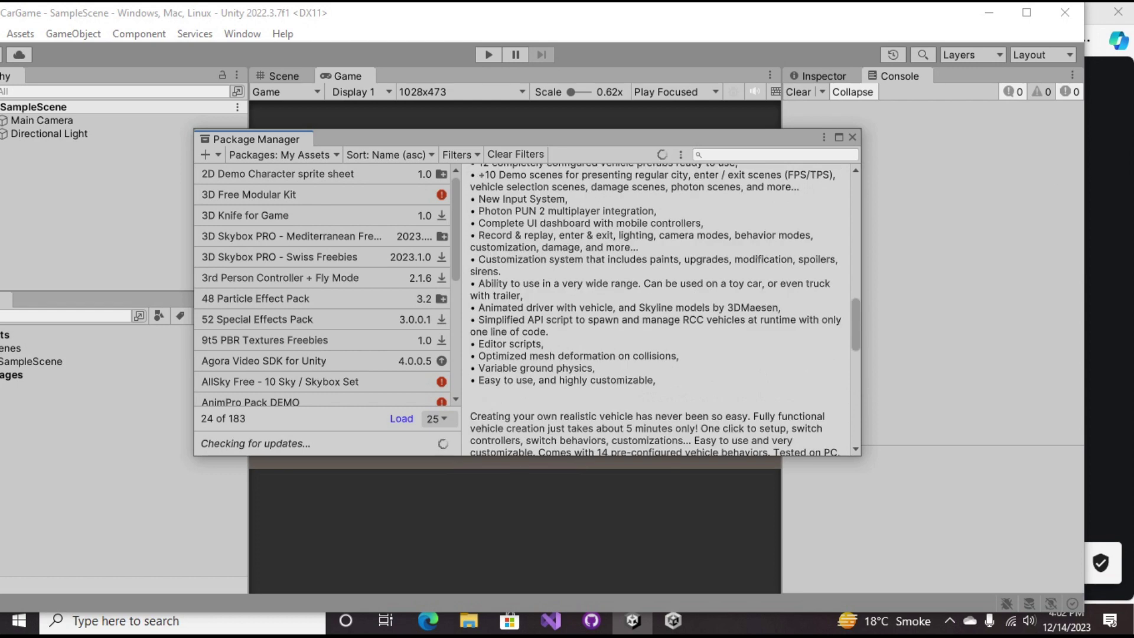
{"action": "scroll", "coordinate": [655, 310], "scroll_direction": "up", "scroll_amount": 10}
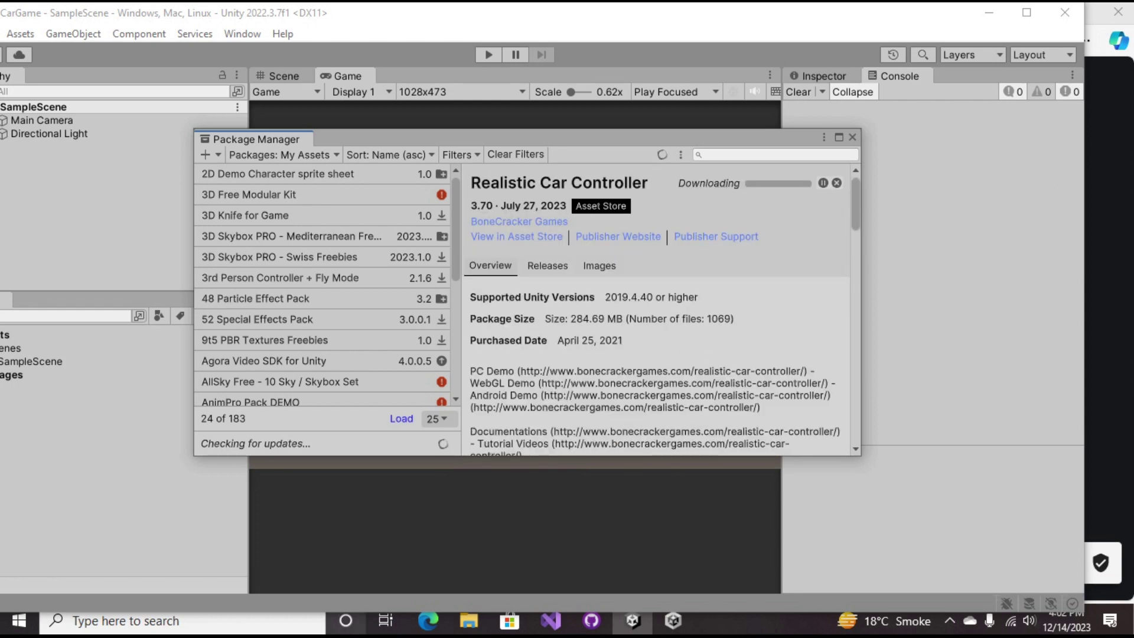
{"action": "left_click", "coordinate": [949, 620]}
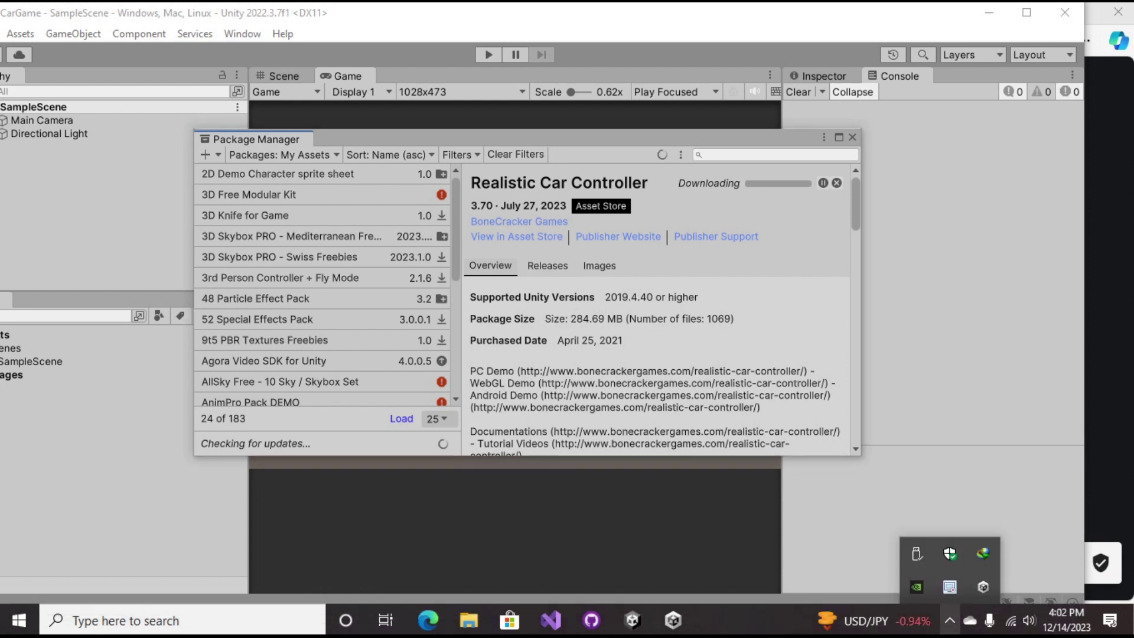
{"action": "right_click", "coordinate": [950, 587]}
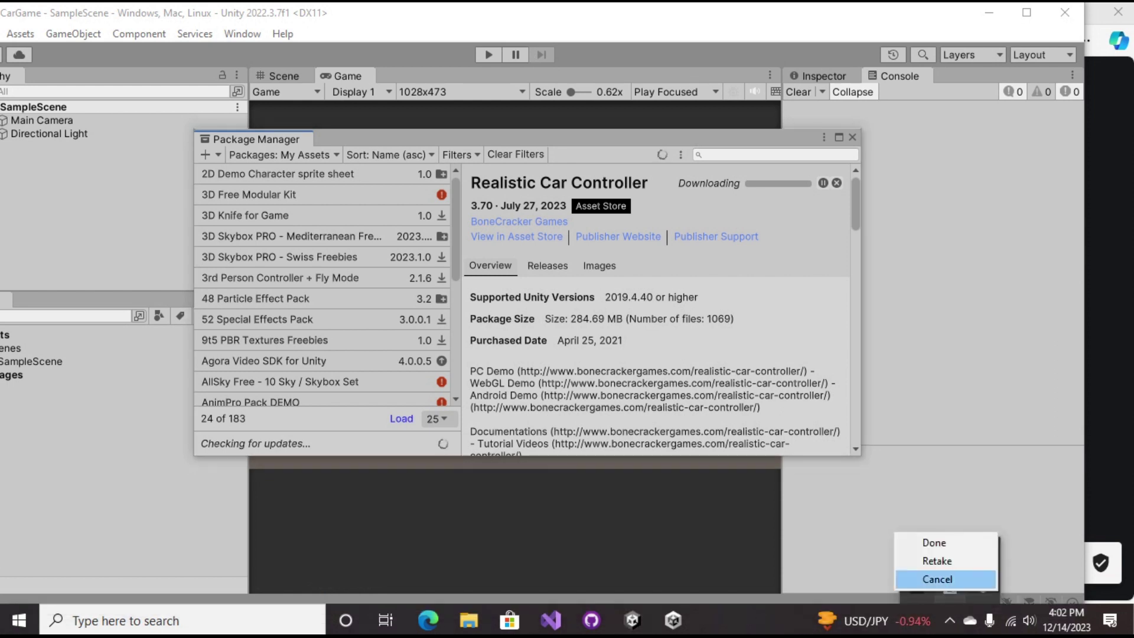
{"action": "left_click", "coordinate": [935, 543]}
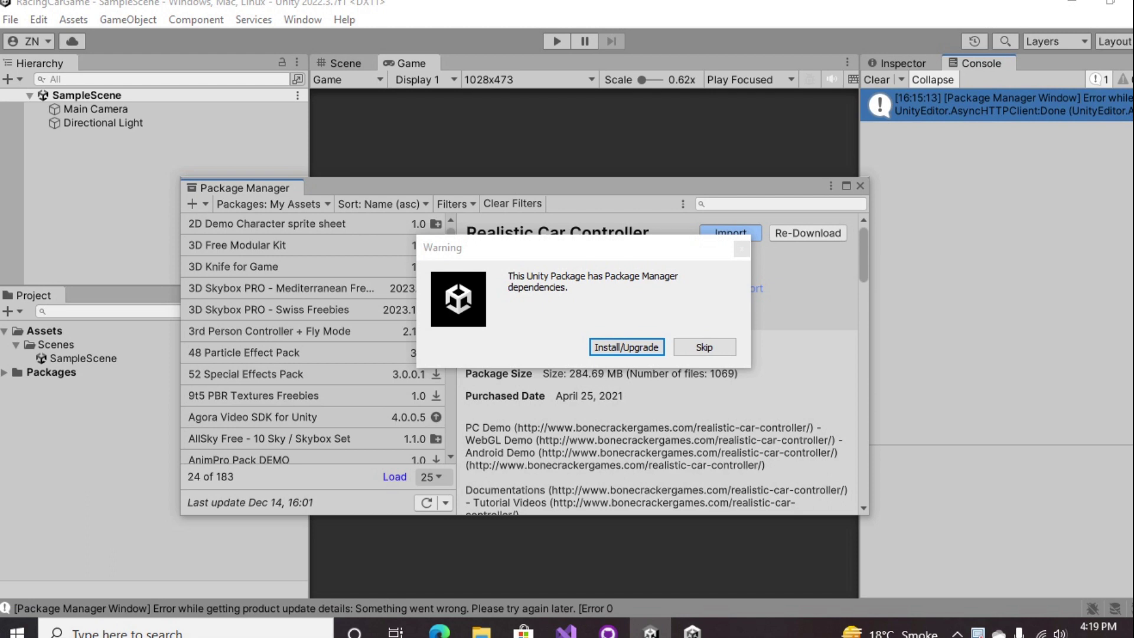
Install or upgrade the Realistic Car Controller package's Package Manager dependencies and select the imported RealisticCarControllerV3 folder in the project assets.
{"action": "key", "text": "Return"}
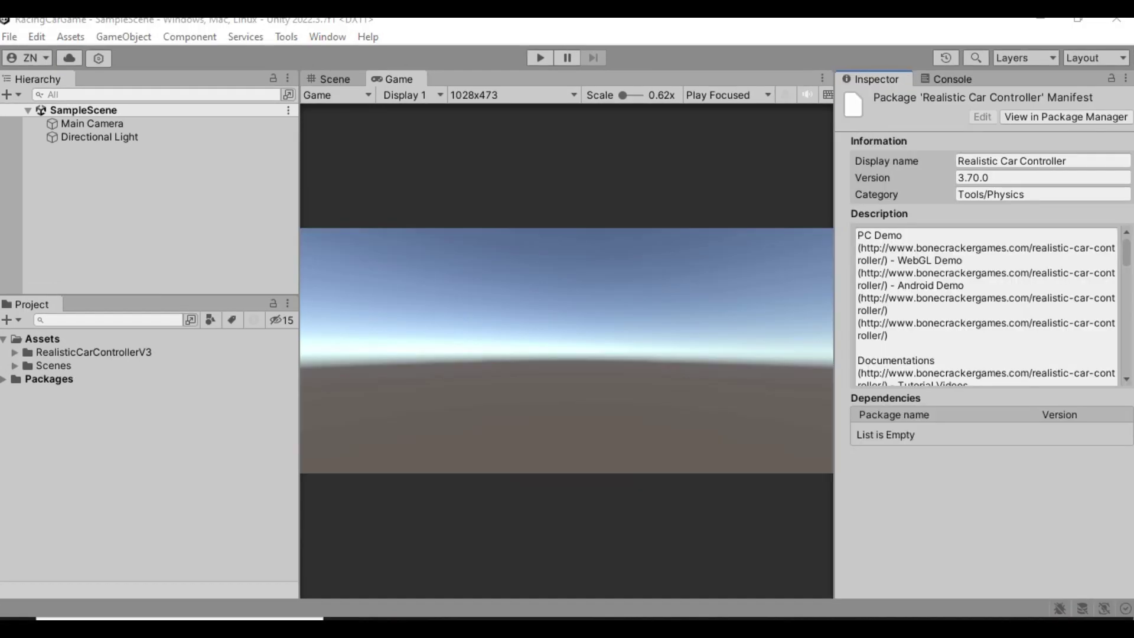
{"action": "left_click", "coordinate": [94, 353]}
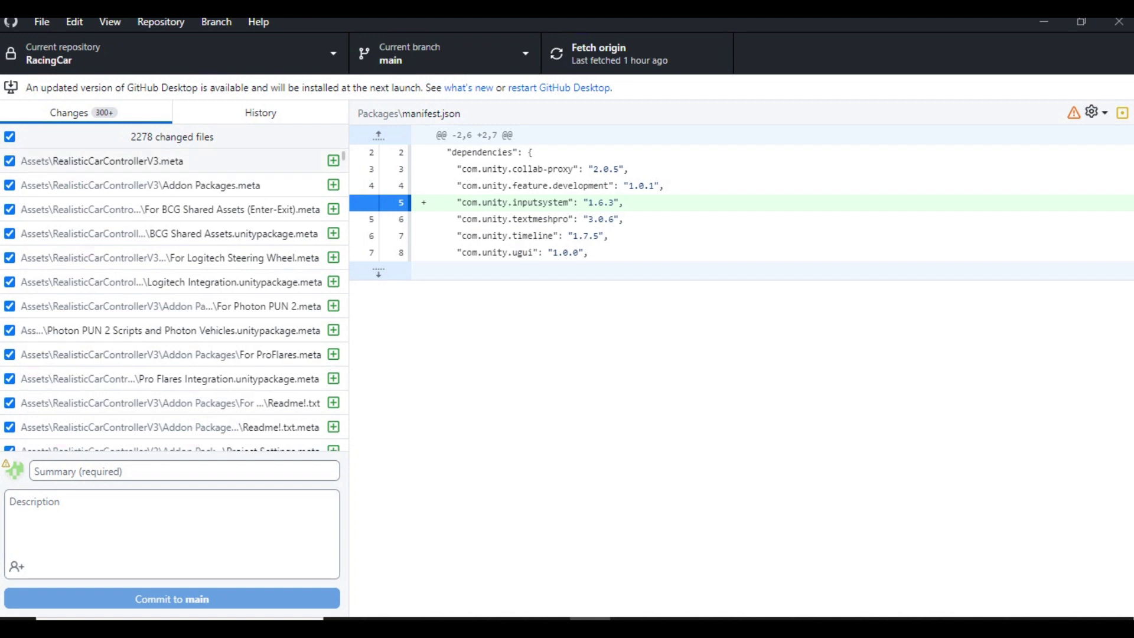
Switch to GitHub Desktop and commit all changed files in the RacingCar repository to main with the summary "RCC Controller".
{"action": "left_click", "coordinate": [185, 472]}
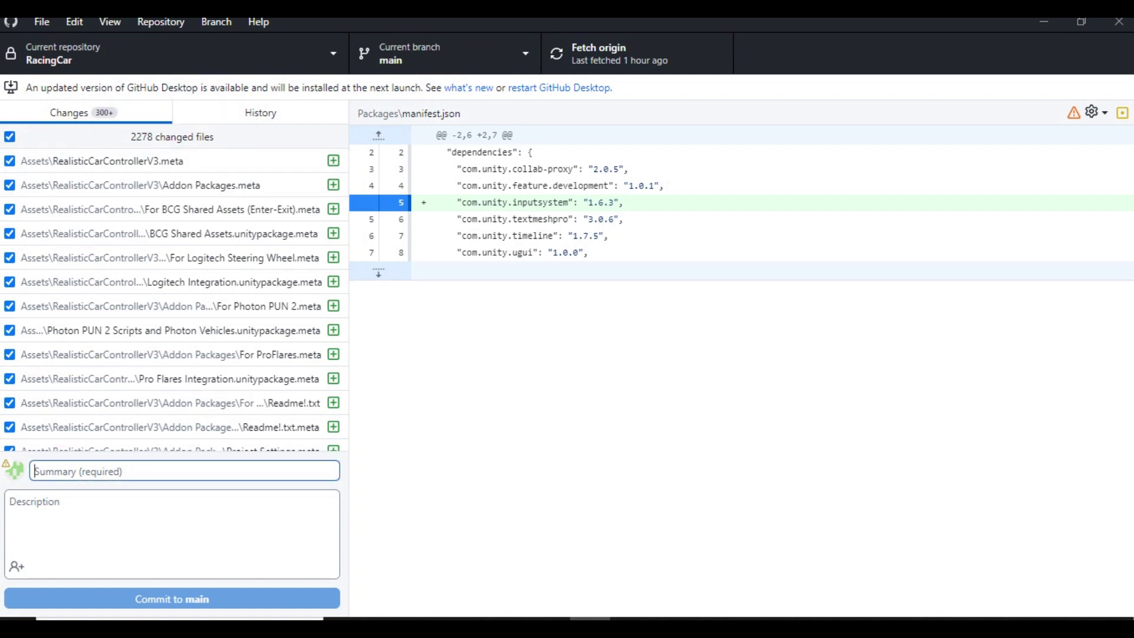
{"action": "type", "text": "r"}
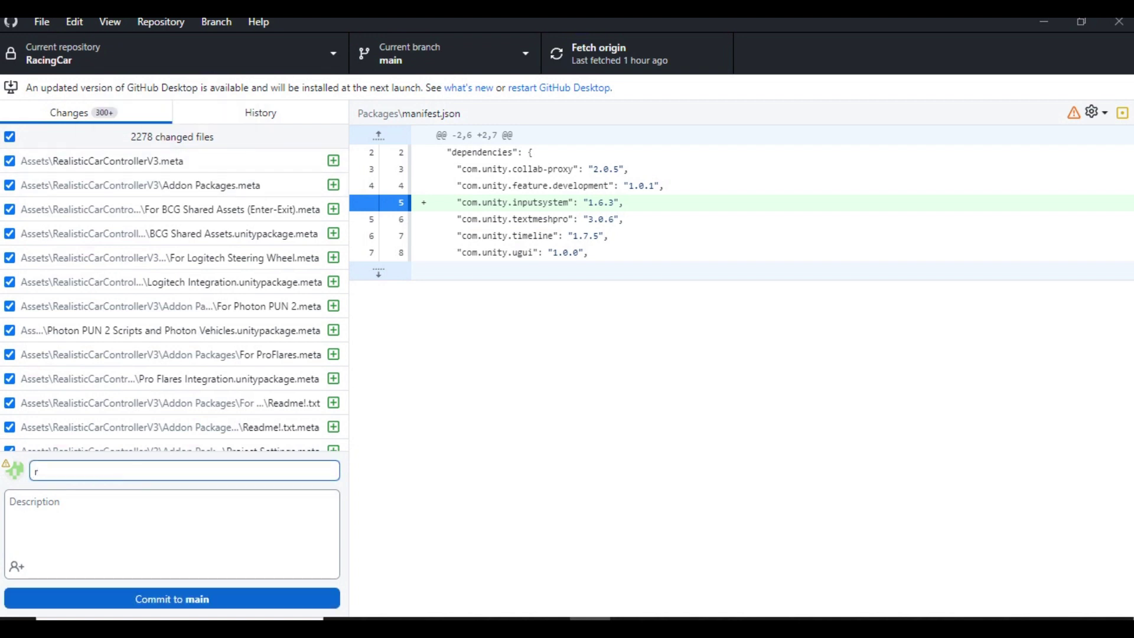
{"action": "key", "text": "BackSpace"}
{"action": "type", "text": "r"}
{"action": "key", "text": "BackSpace"}
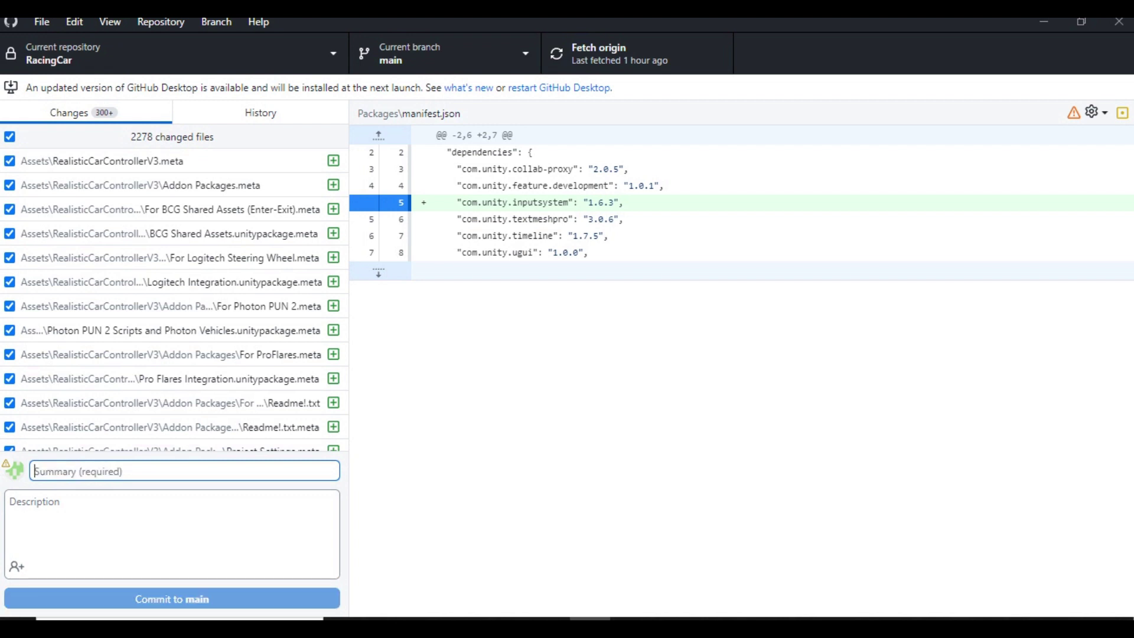
{"action": "type", "text": "RCC C"}
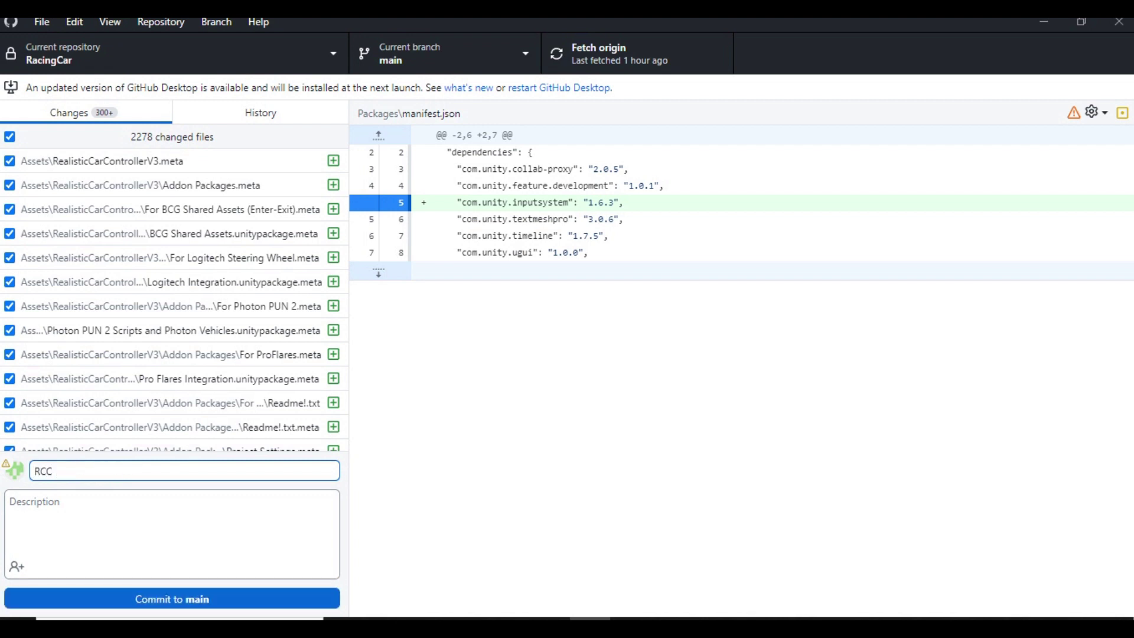
{"action": "type", "text": "ontroller"}
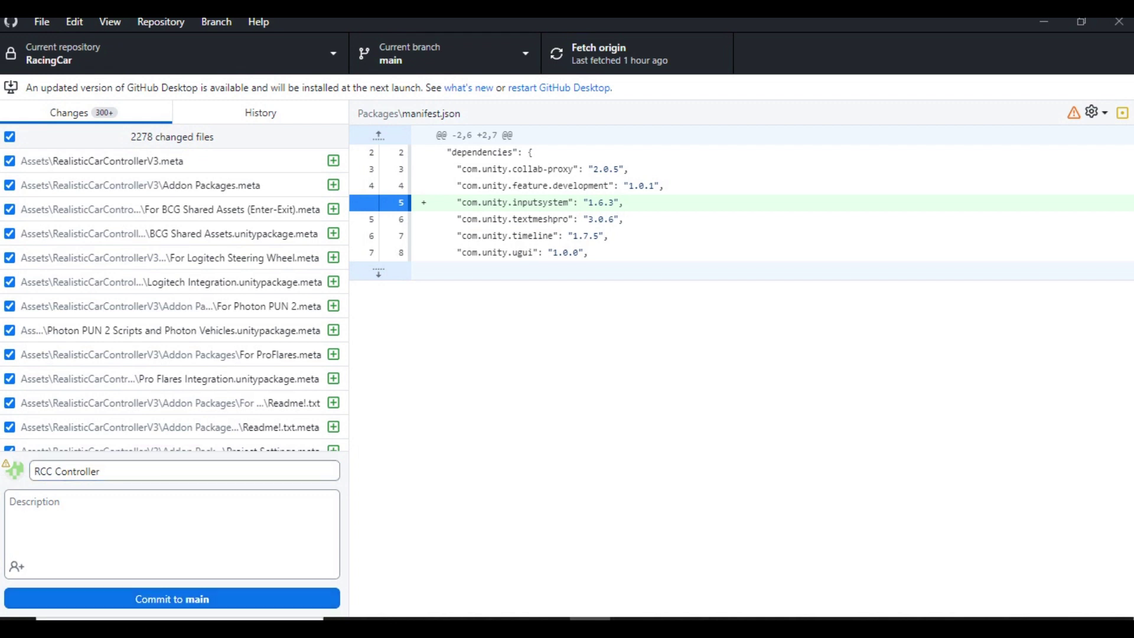
{"action": "key", "text": "ctrl+Return"}
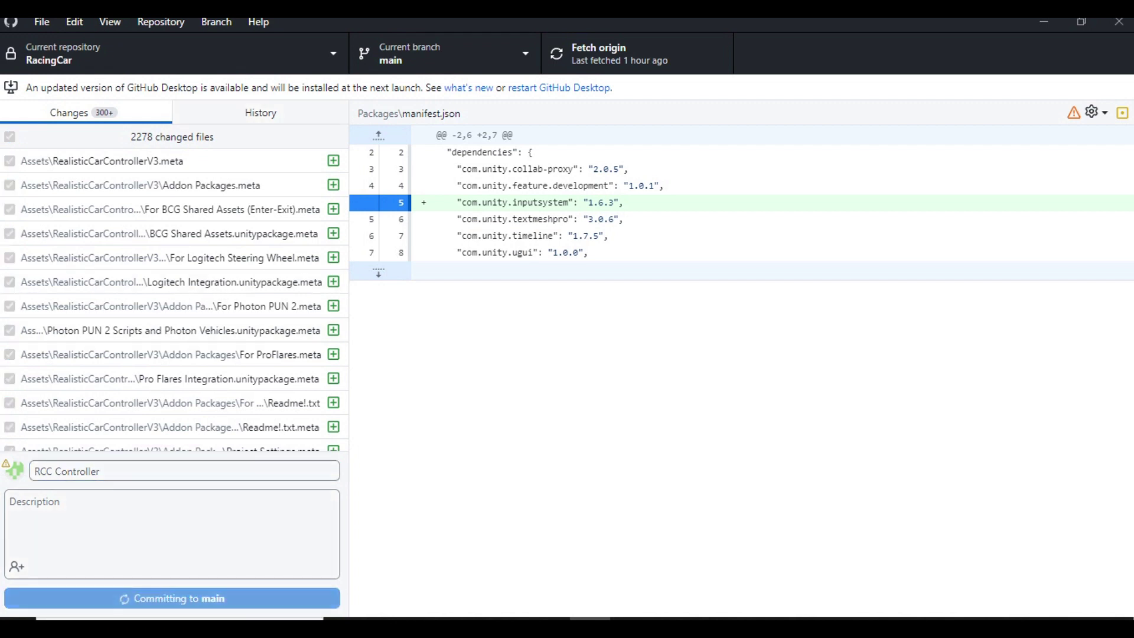